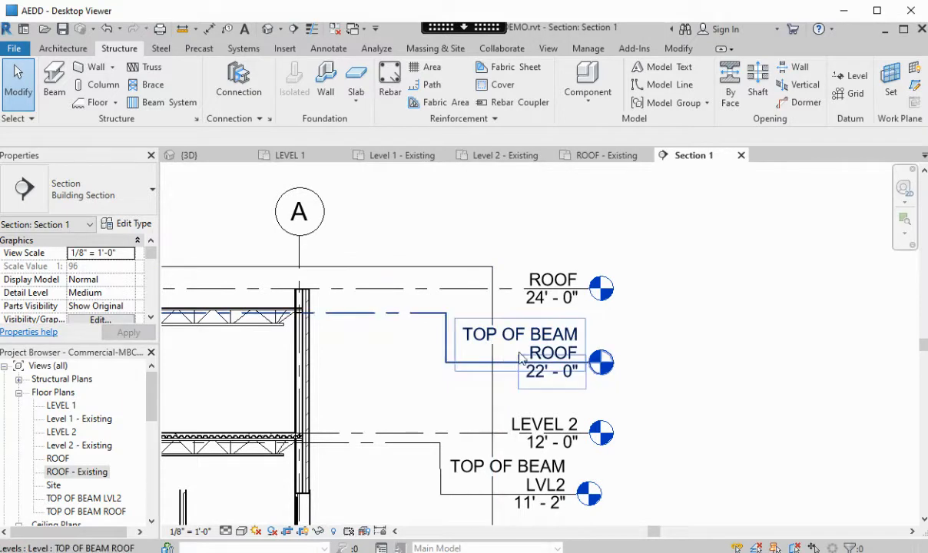
- Examine the roof joists, the beam at grid B and the roof levels in the building section
scroll(301, 345, down, 1)
middle_drag(289, 341, 730, 412)
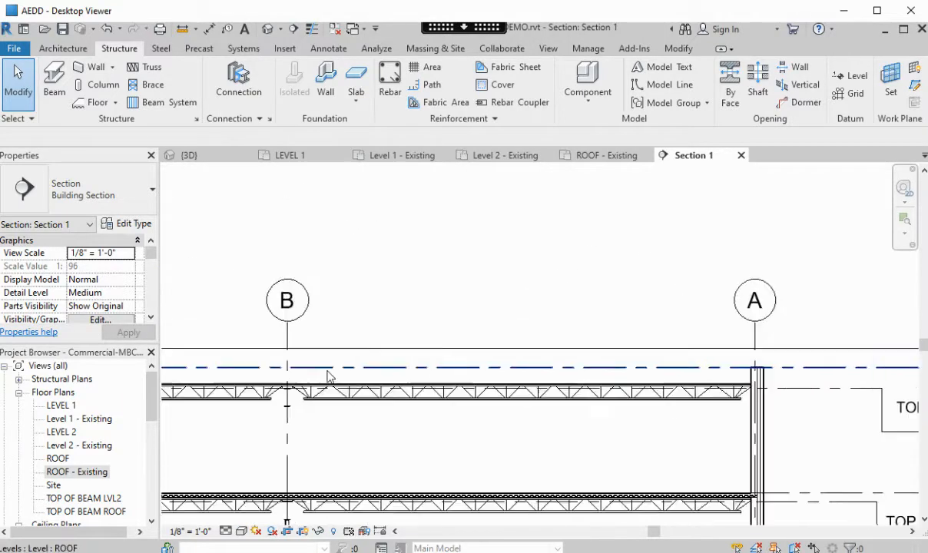
scroll(298, 403, up, 4)
scroll(297, 402, up, 2)
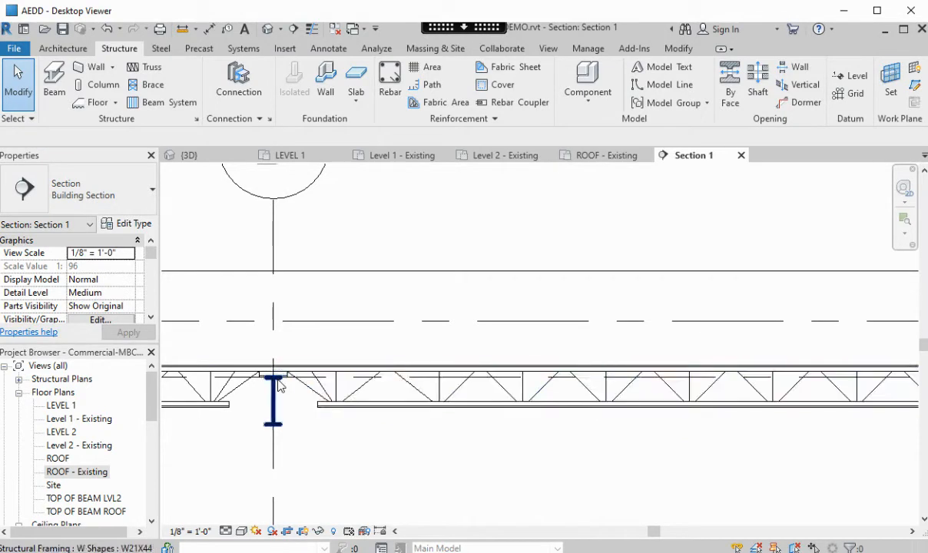
scroll(281, 388, down, 4)
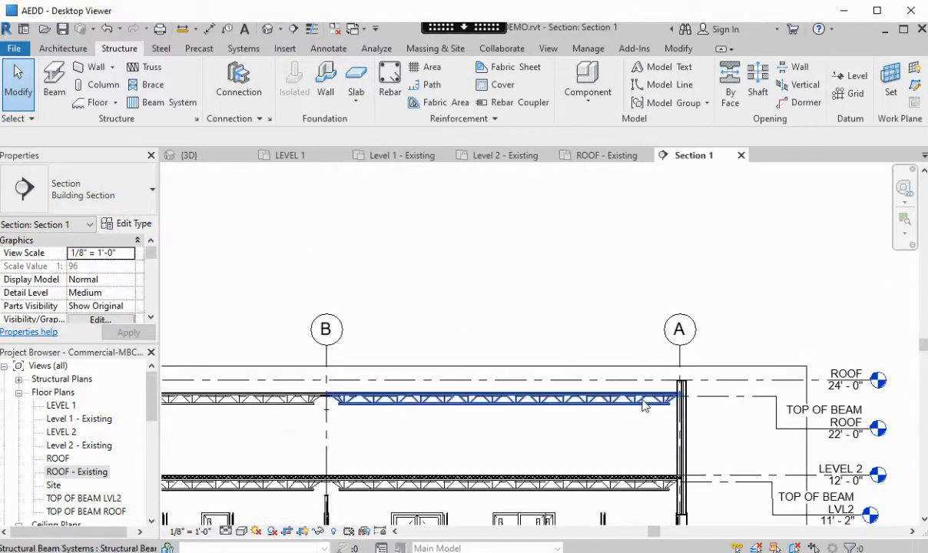
scroll(536, 420, down, 2)
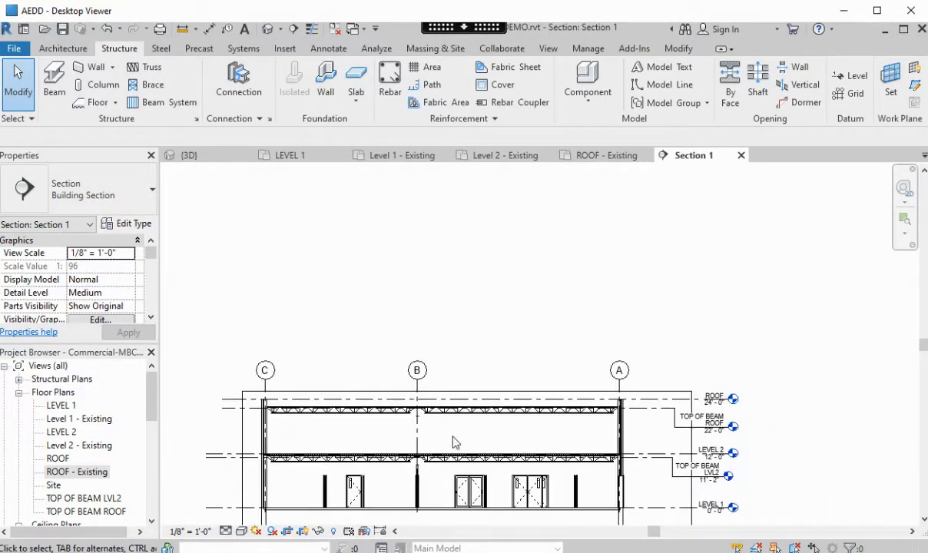
middle_drag(462, 445, 556, 450)
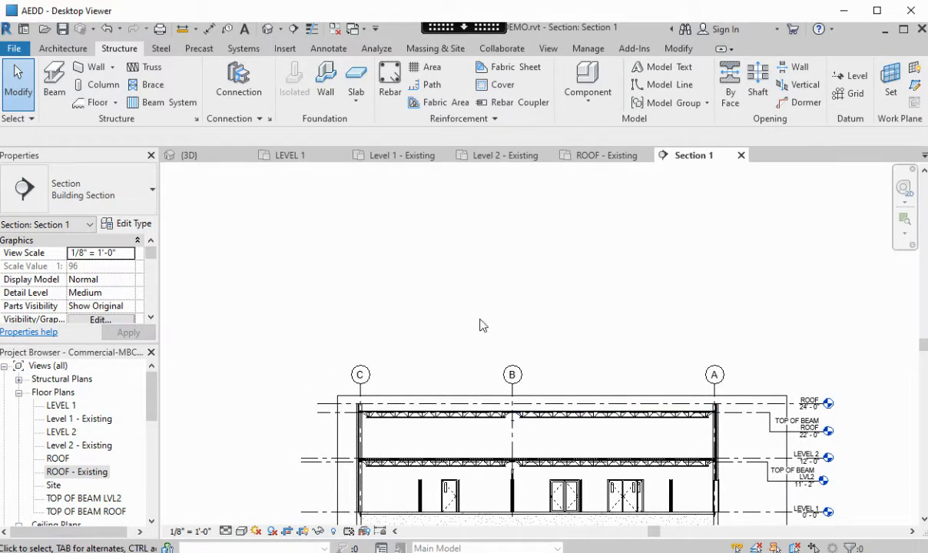
- In the ROOF - Existing floor plan, set the underlay base level to LEVEL 2
click(603, 156)
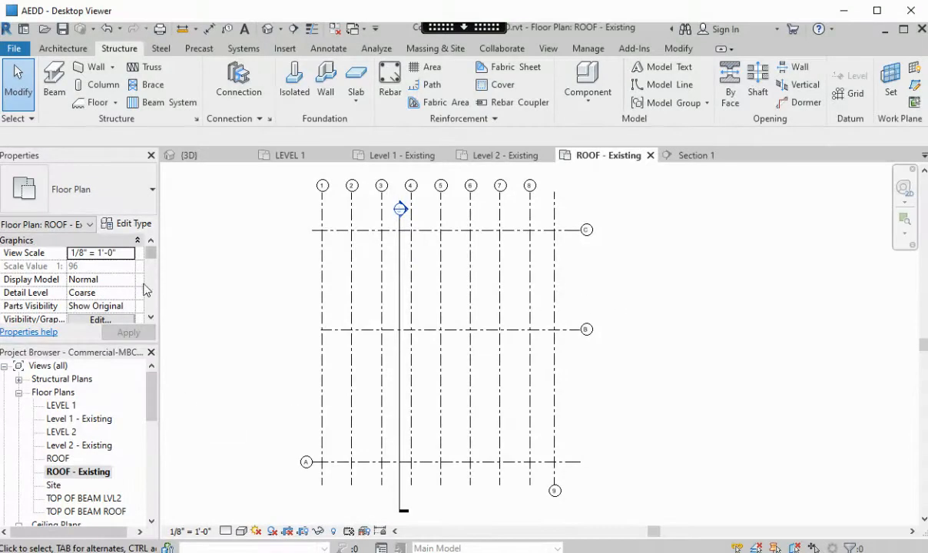
drag(152, 252, 154, 285)
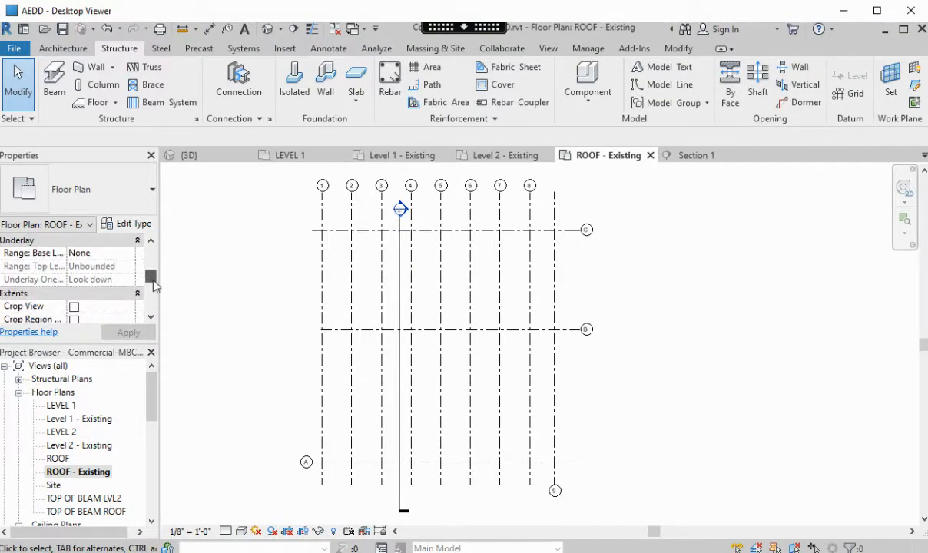
click(132, 255)
click(130, 255)
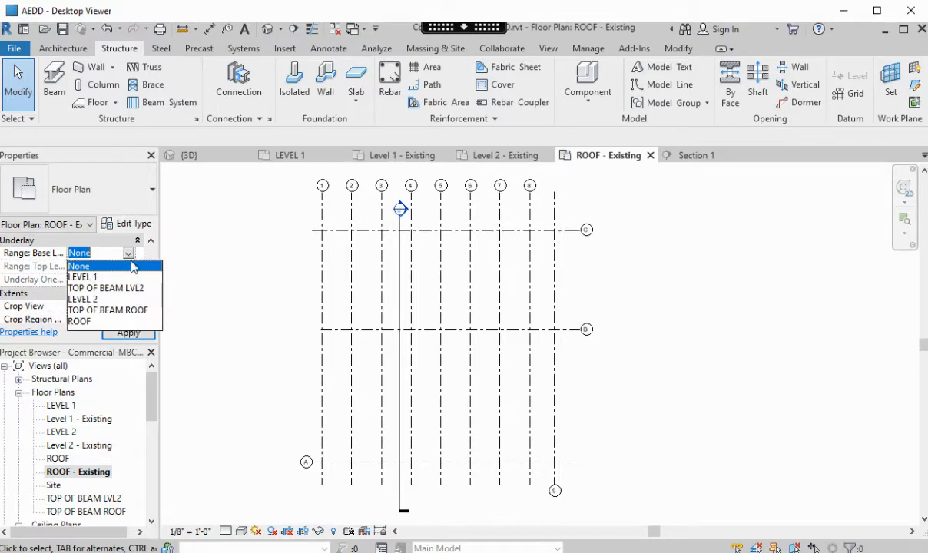
click(99, 300)
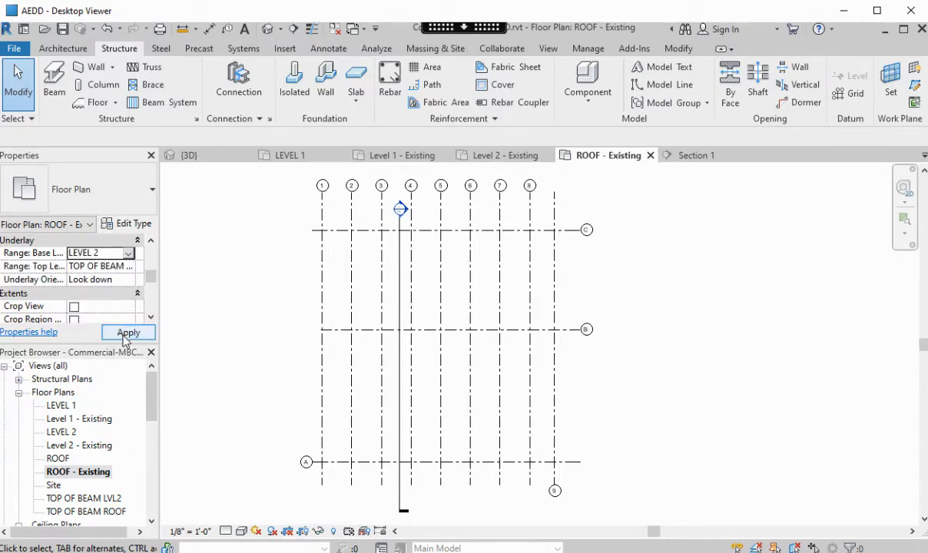
click(127, 333)
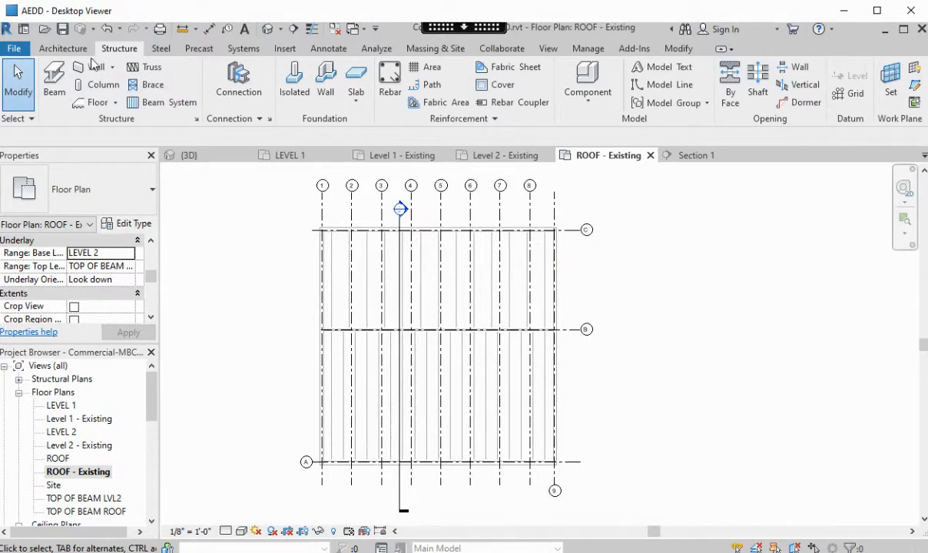
- Start a footprint roof using the Steel Truss - Insulation on Metal Deck - EPDM type
click(63, 48)
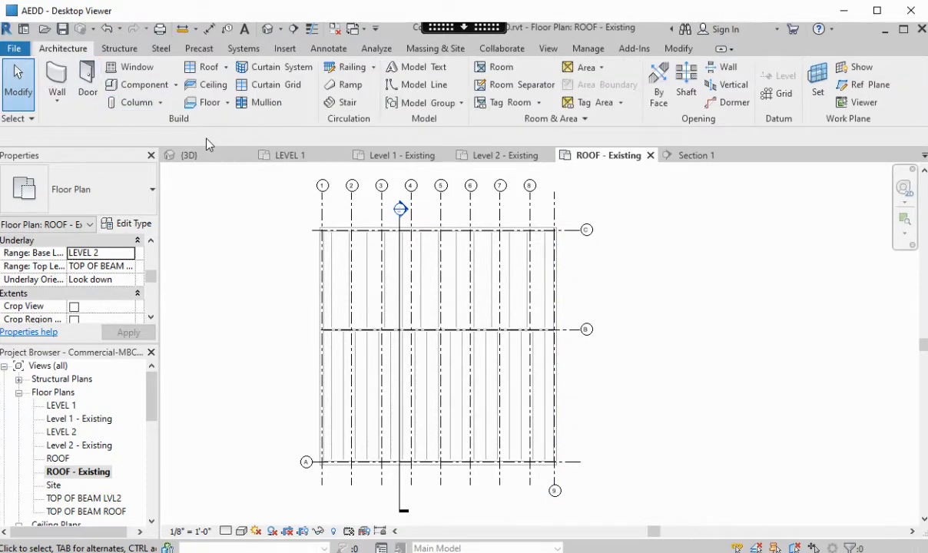
click(210, 69)
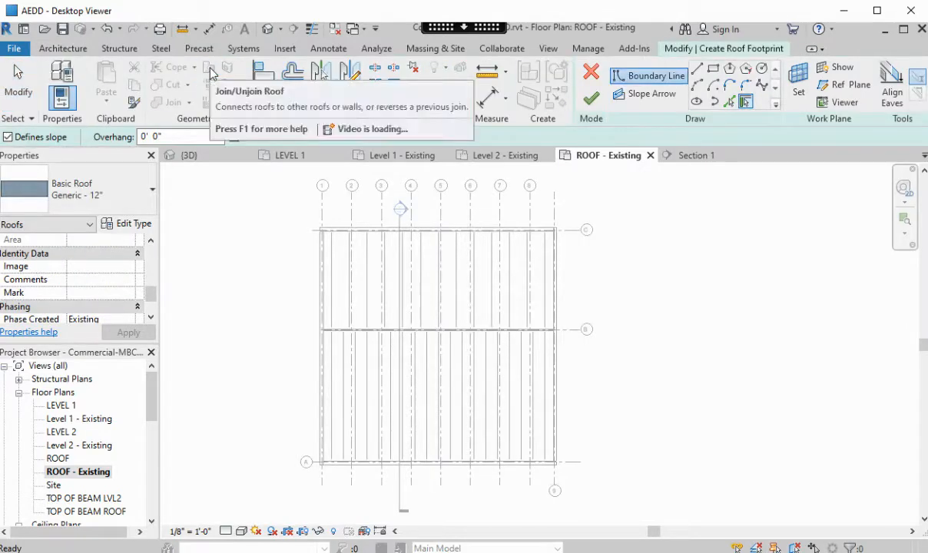
click(129, 200)
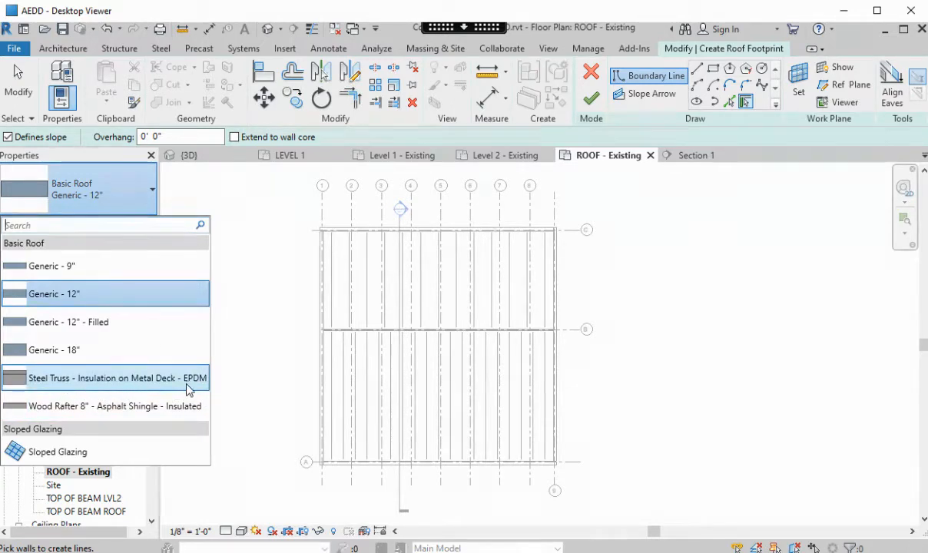
mouse_move(146, 384)
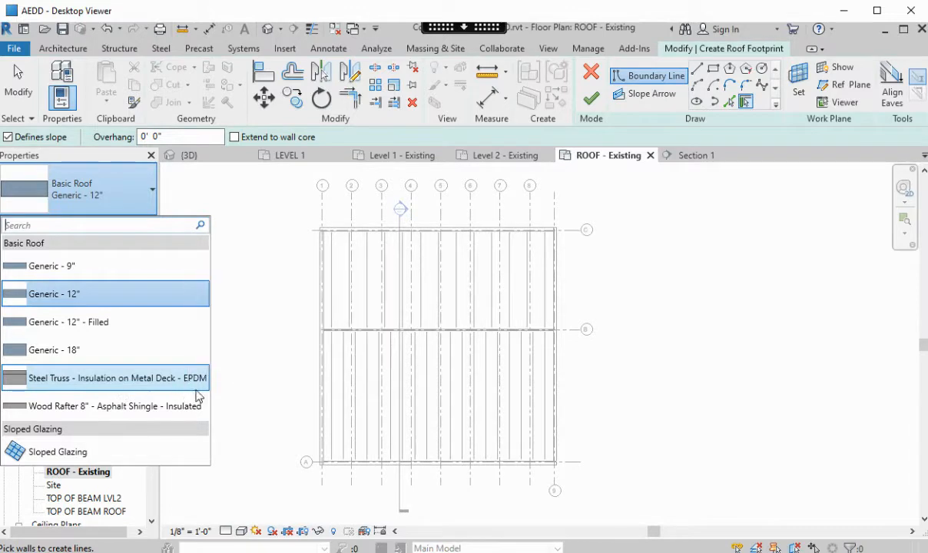
mouse_move(192, 388)
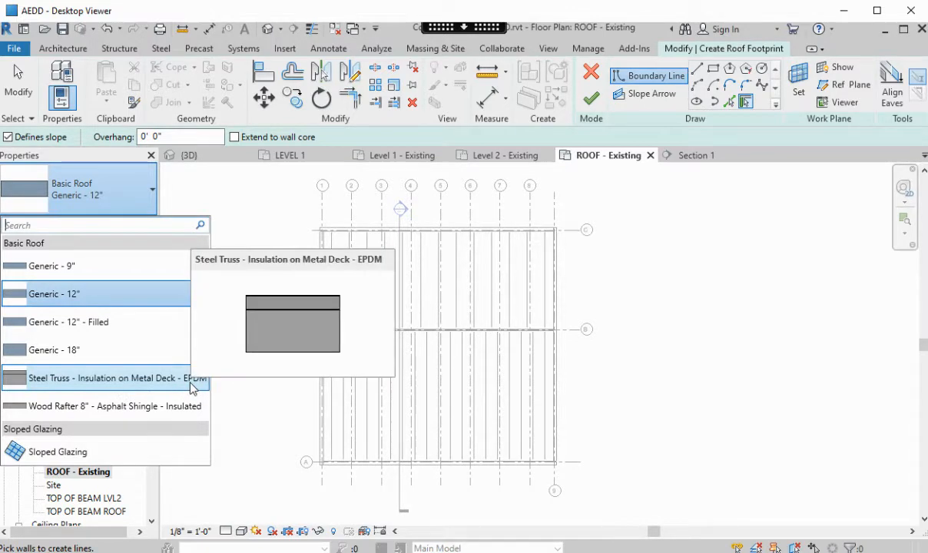
click(135, 385)
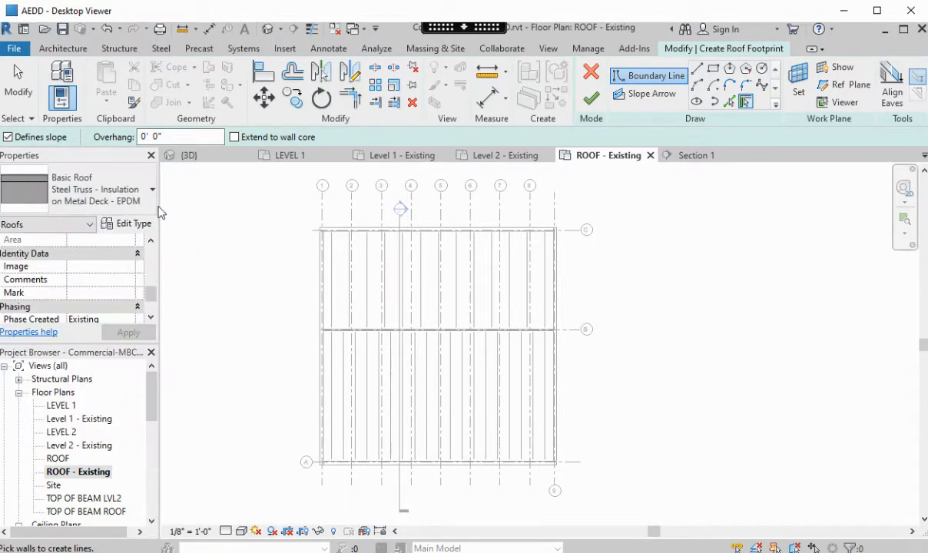
- Duplicate the current roof type and name the copy Insulation on Metal Deck - EPDM
click(141, 228)
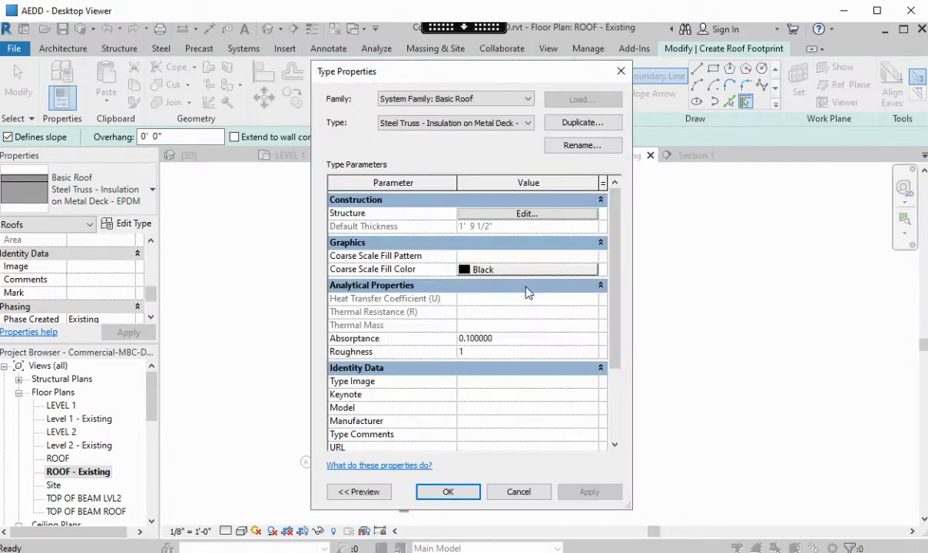
click(581, 150)
click(540, 315)
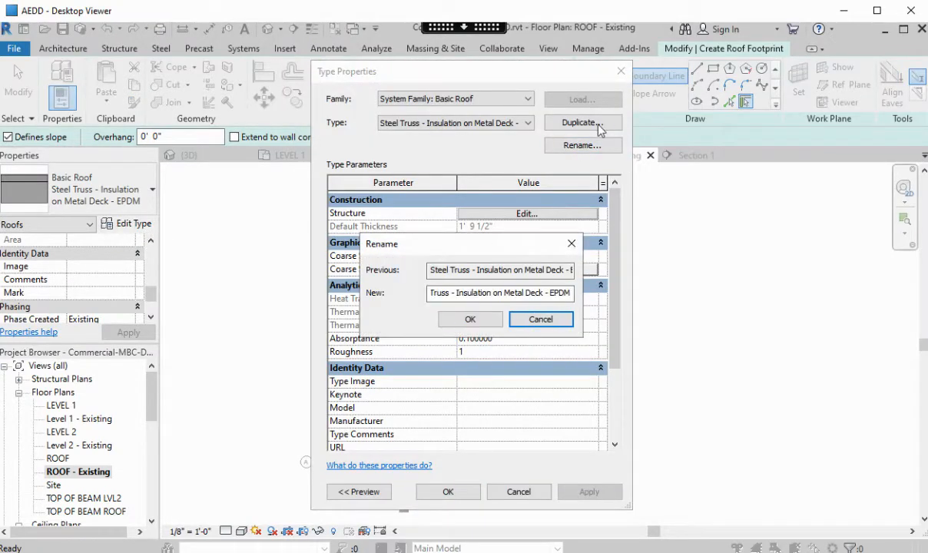
click(544, 320)
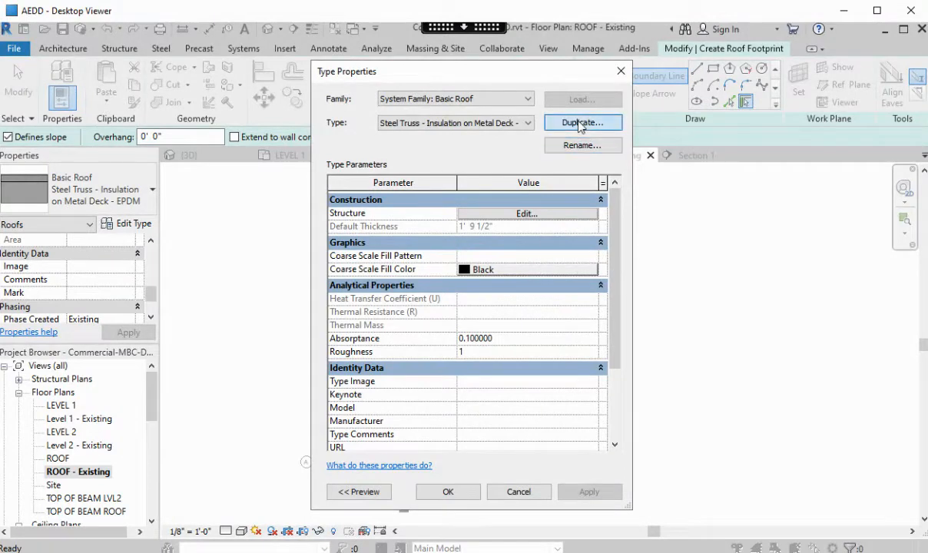
click(579, 124)
click(464, 280)
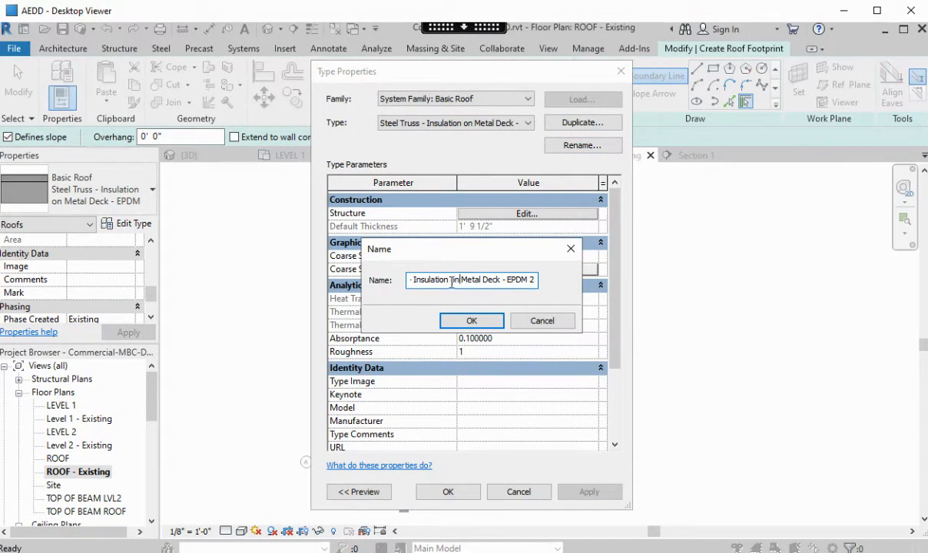
drag(415, 280, 364, 290)
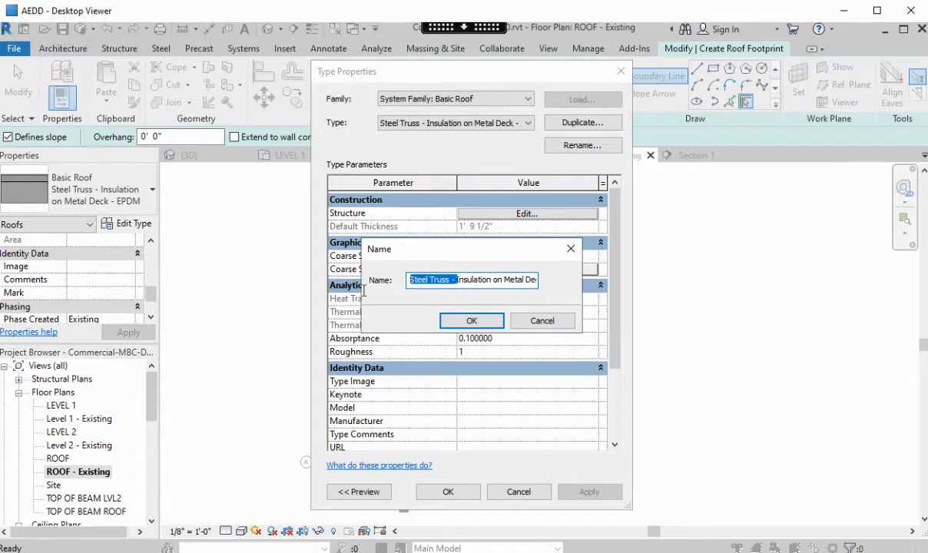
key(Delete)
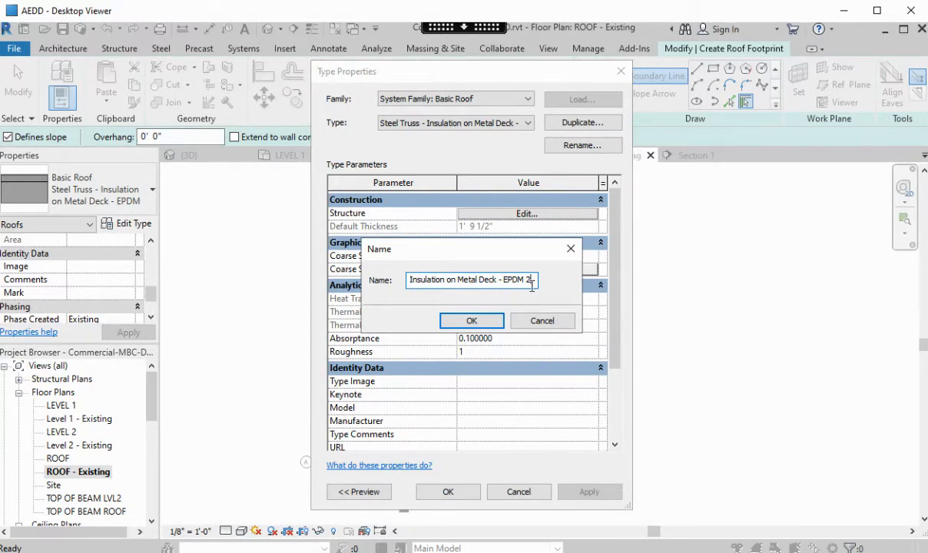
click(474, 321)
- Delete the 1' 4" structure layer below the metal deck from the new roof type's assembly and accept the type changes
click(530, 213)
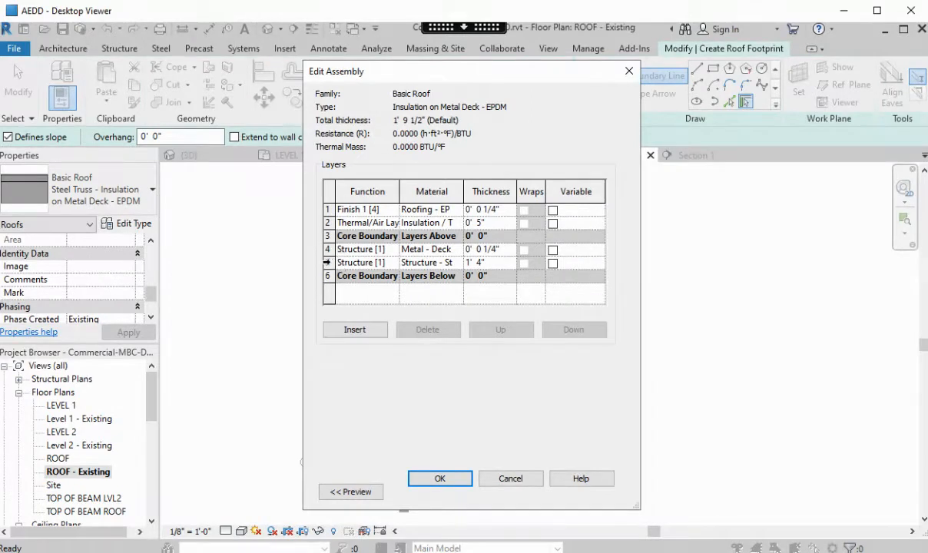
click(327, 262)
drag(464, 191, 523, 191)
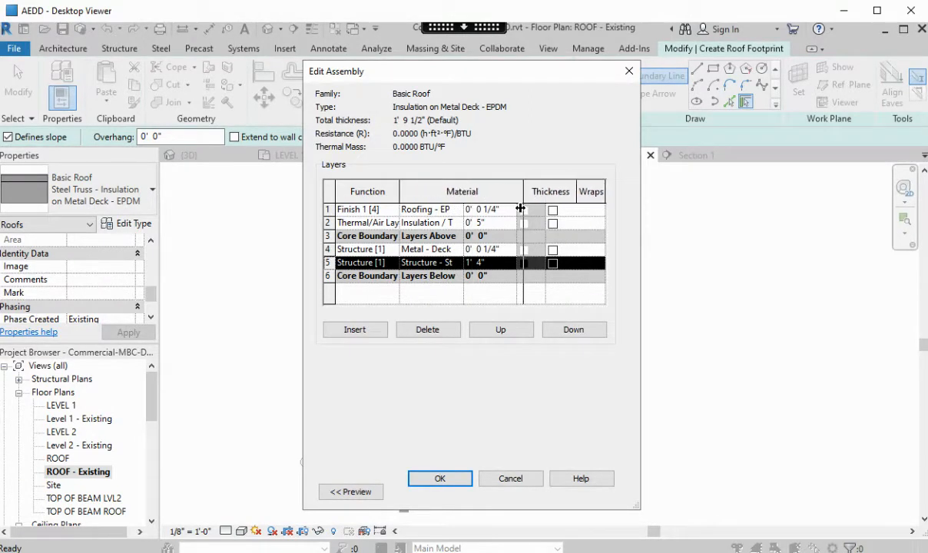
click(427, 330)
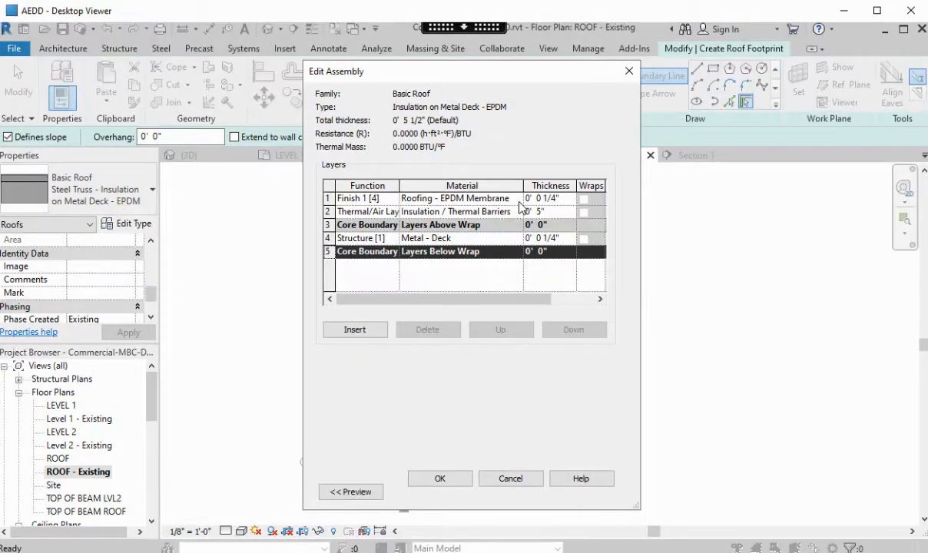
click(437, 479)
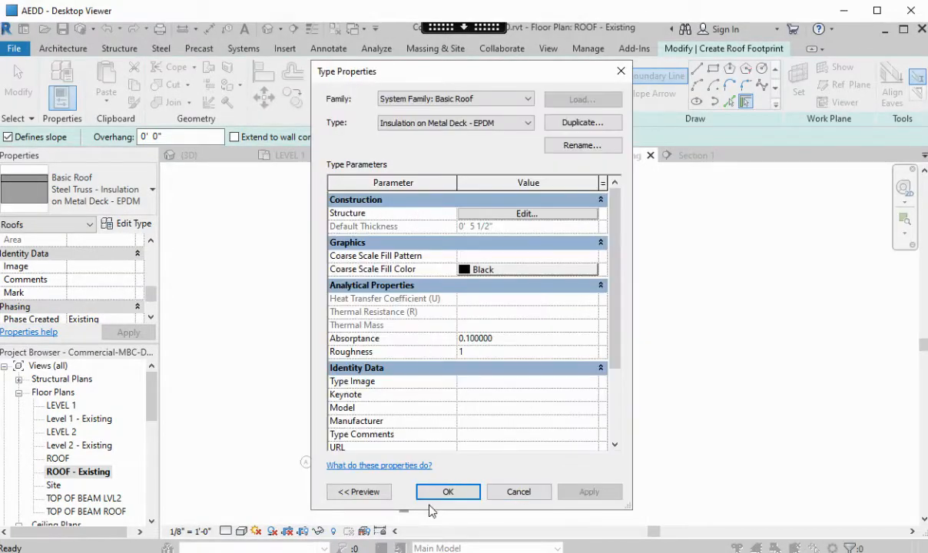
click(448, 491)
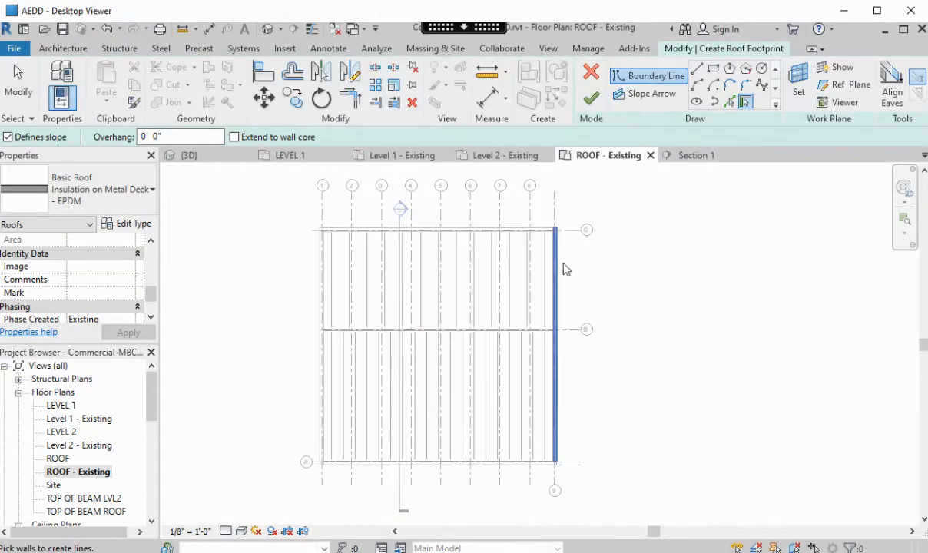
- Sketch a rectangular roof boundary between opposite inner corners of the exterior walls, from grids C/1 to A/9, and finish the roof
click(713, 70)
scroll(332, 227, up, 8)
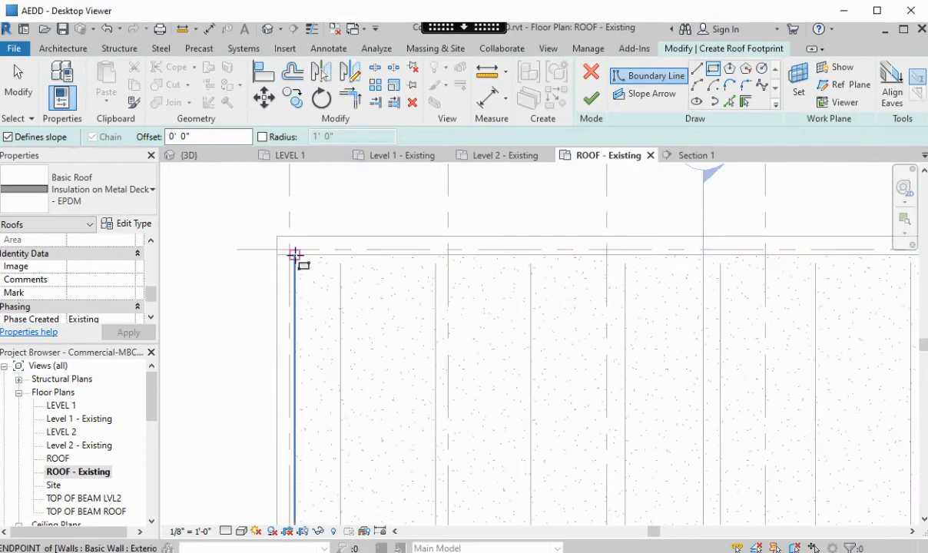
click(295, 255)
scroll(507, 388, down, 5)
middle_drag(776, 487, 305, 219)
scroll(384, 384, up, 4)
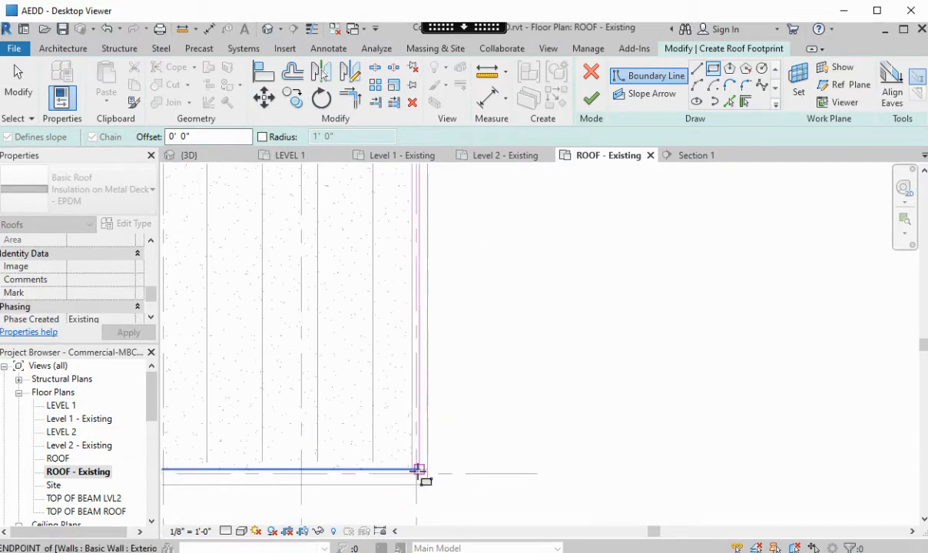
scroll(414, 475, up, 2)
click(407, 469)
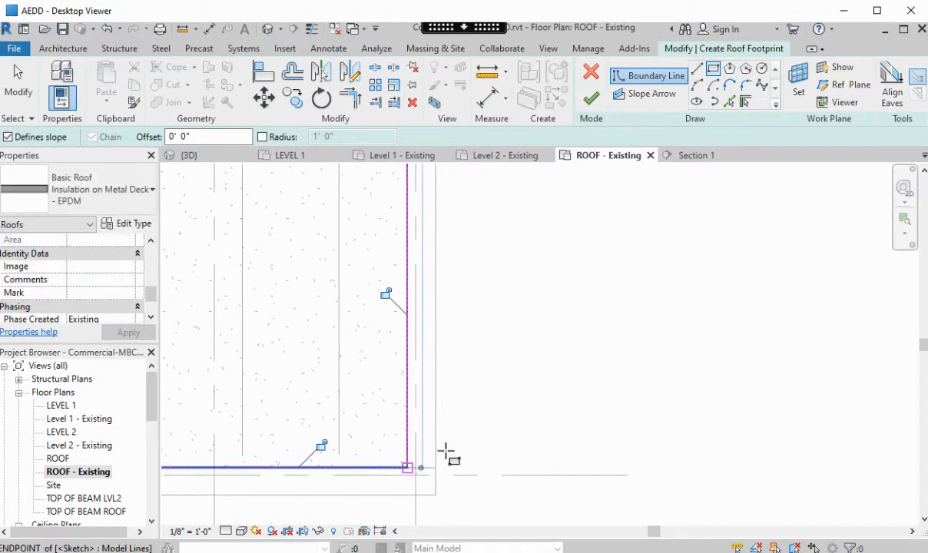
click(593, 99)
click(580, 280)
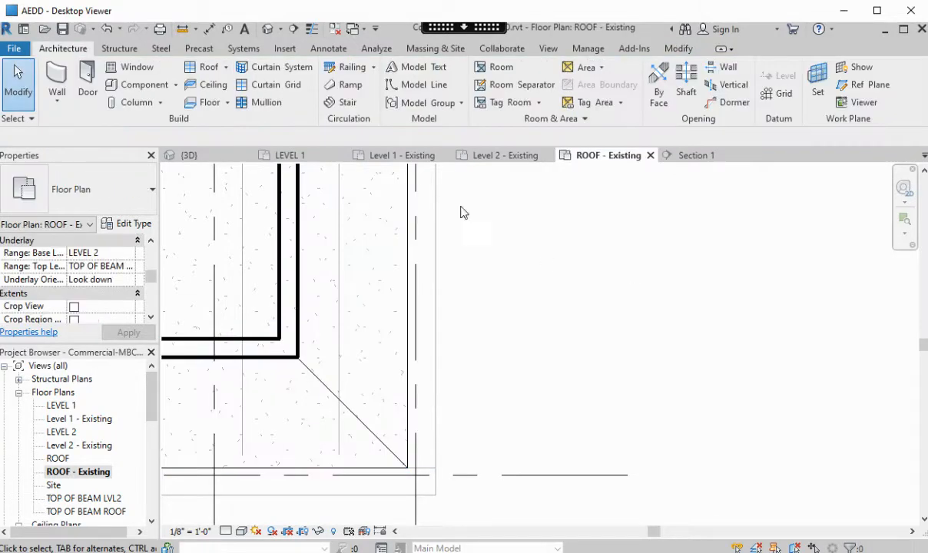
- Edit the roof's footprint to turn off Defines Slope for all four boundary lines, and finish the sketch
scroll(441, 336, down, 6)
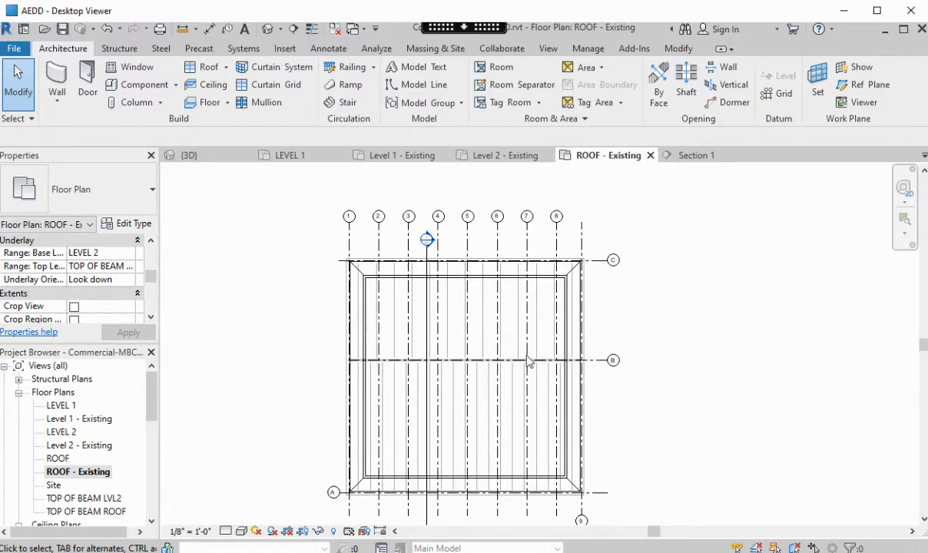
click(488, 284)
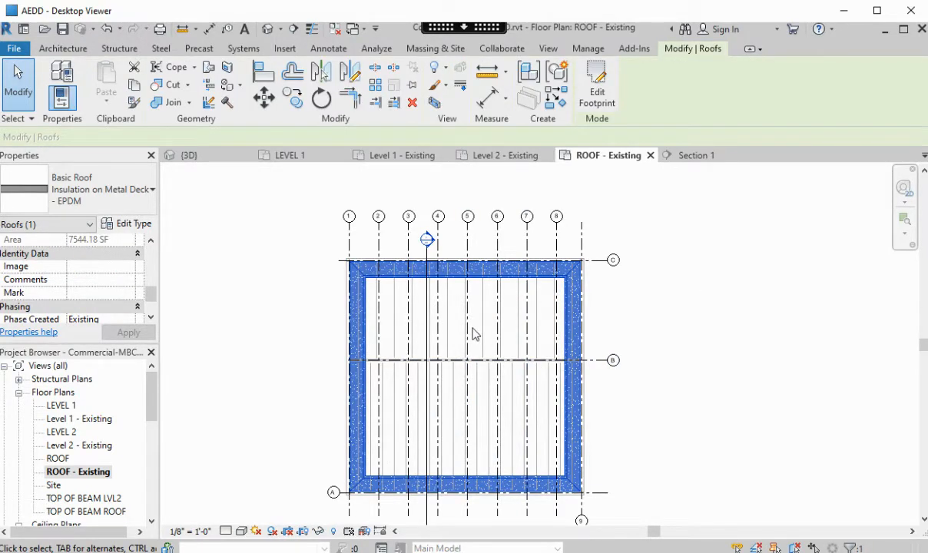
click(597, 86)
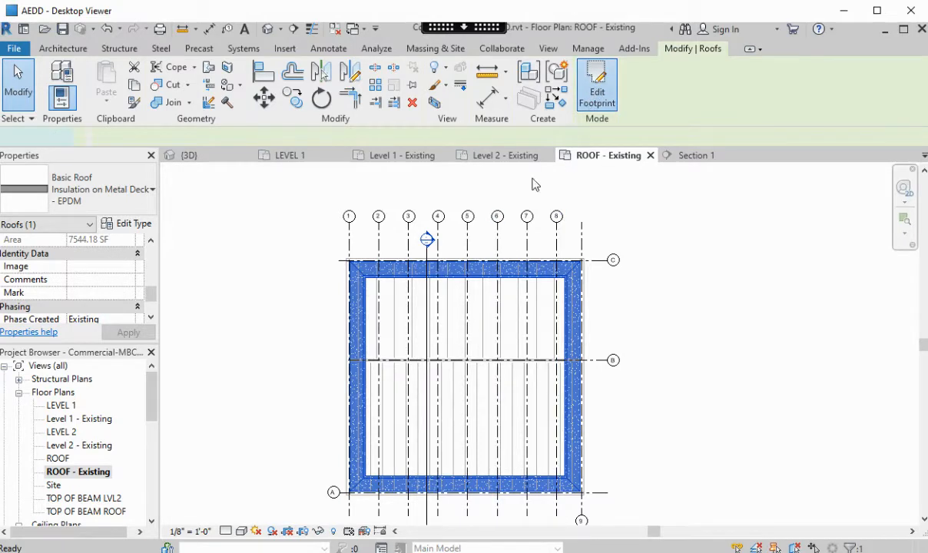
click(463, 262)
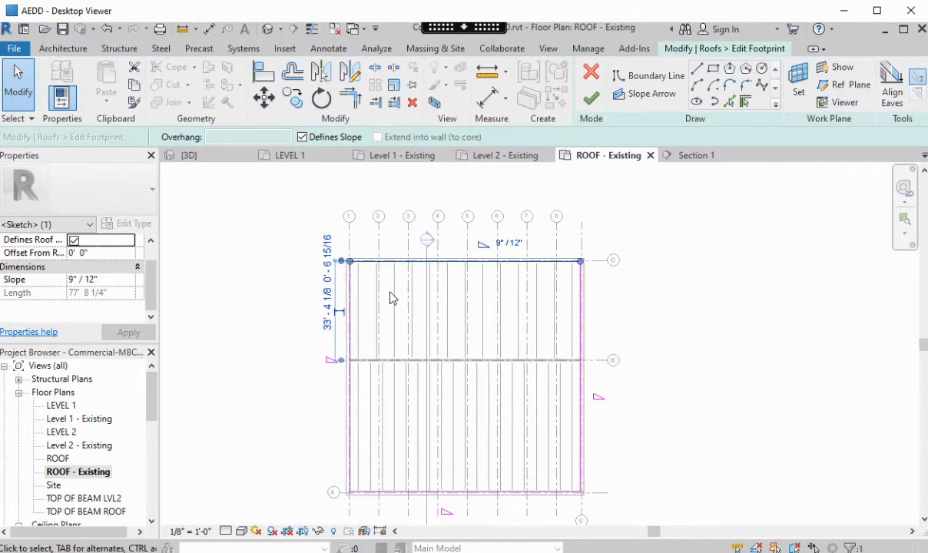
ctrl+click(351, 299)
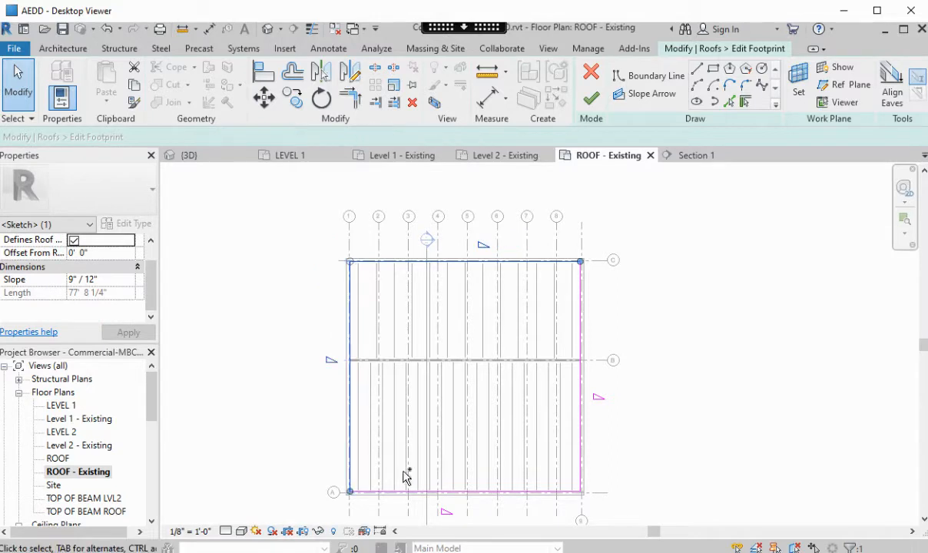
ctrl+click(582, 407)
click(302, 137)
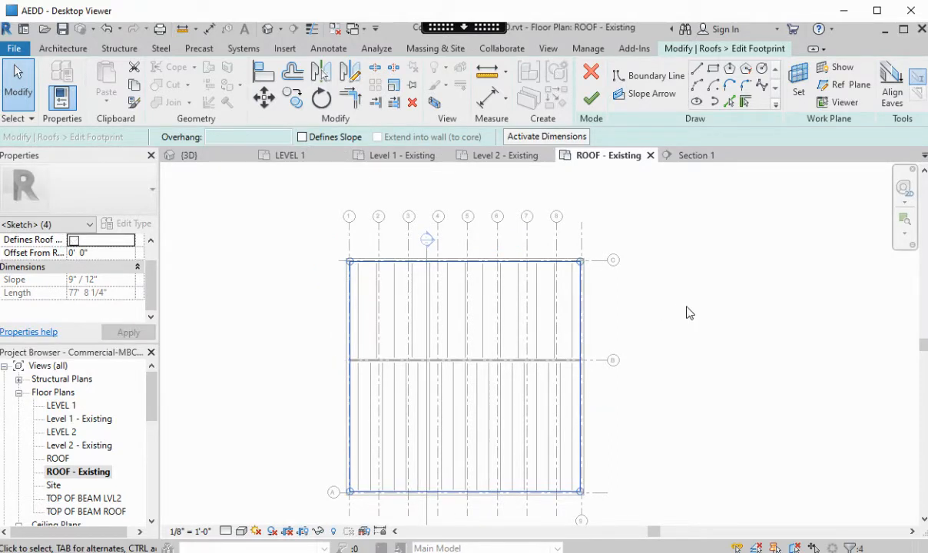
click(687, 313)
click(591, 99)
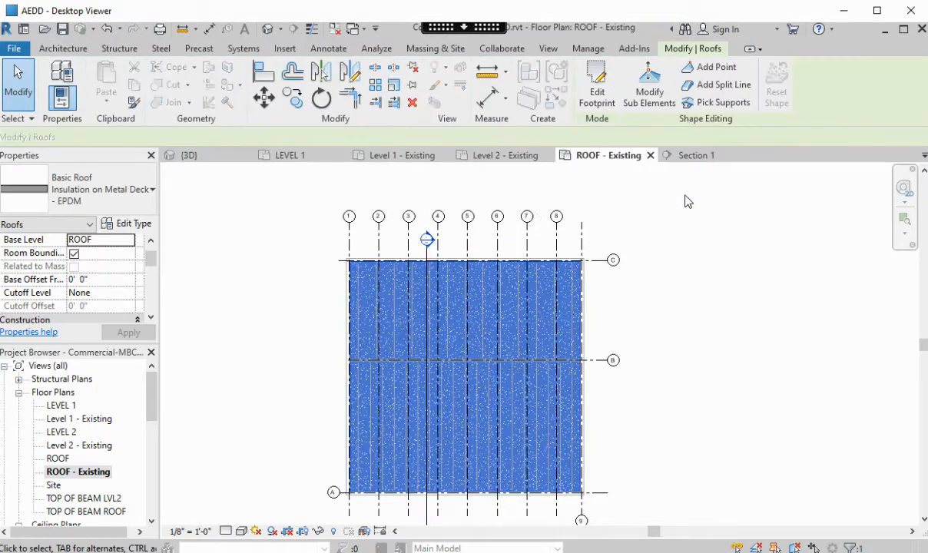
- Open Section 1 from its section mark and examine the roof's height against the wall and roof joists at grid C
double_click(423, 246)
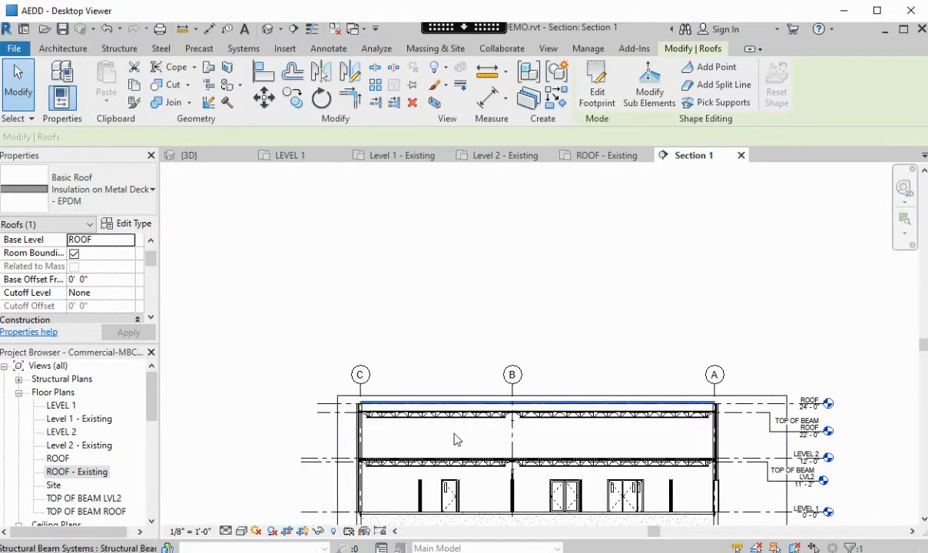
key(Escape)
scroll(425, 438, up, 5)
scroll(257, 385, up, 2)
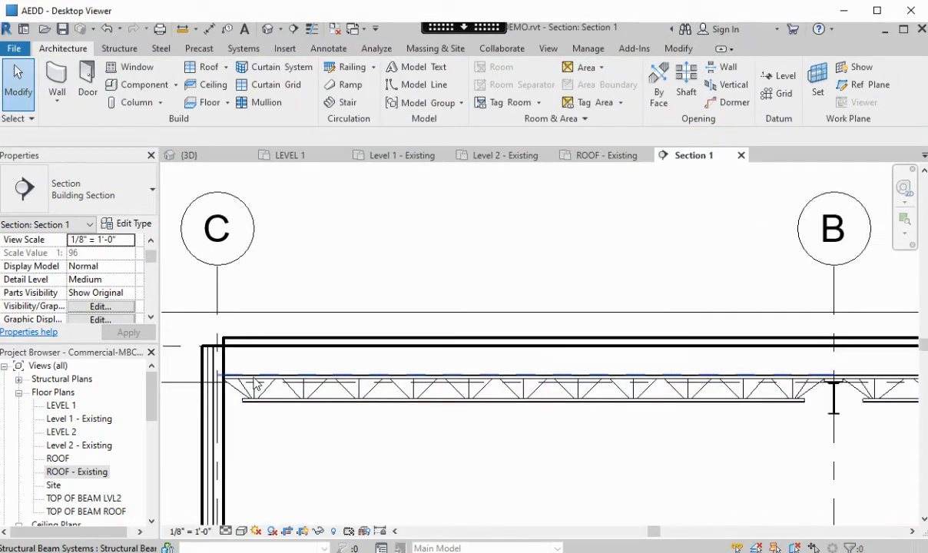
click(286, 338)
scroll(234, 348, up, 2)
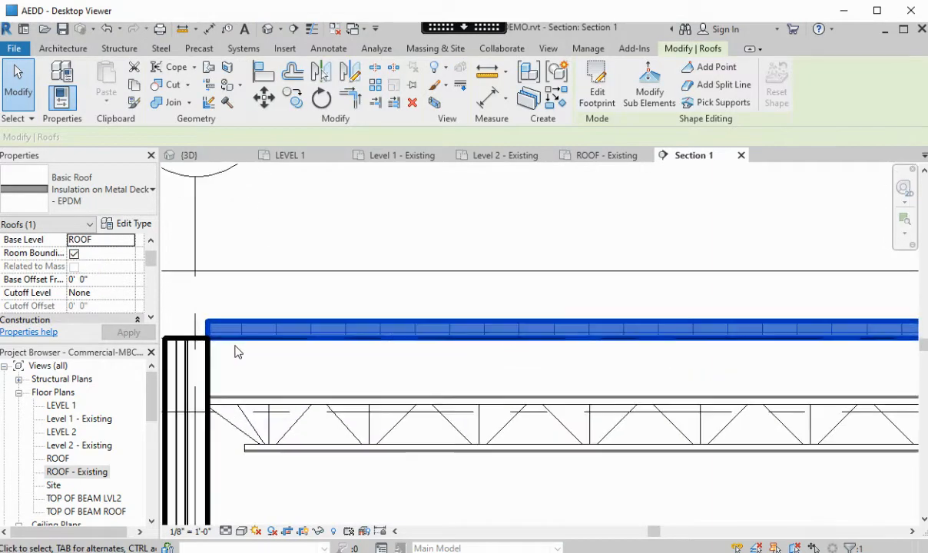
scroll(216, 341, up, 2)
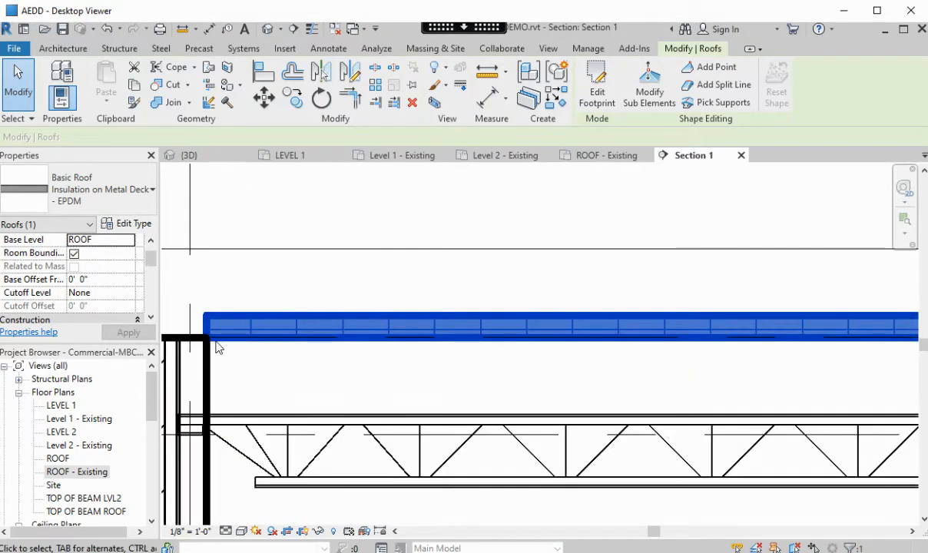
scroll(205, 359, down, 3)
scroll(206, 364, down, 1)
middle_drag(395, 389, 696, 420)
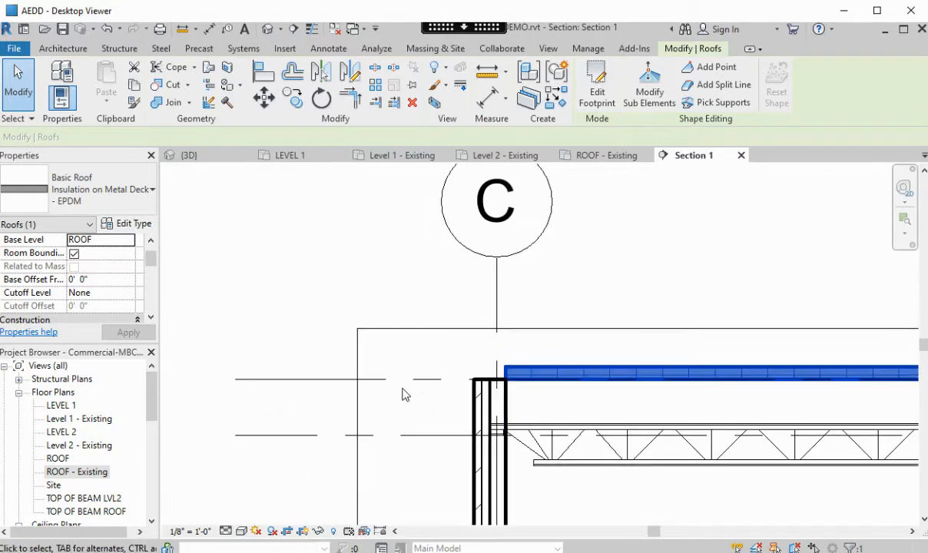
scroll(535, 399, up, 3)
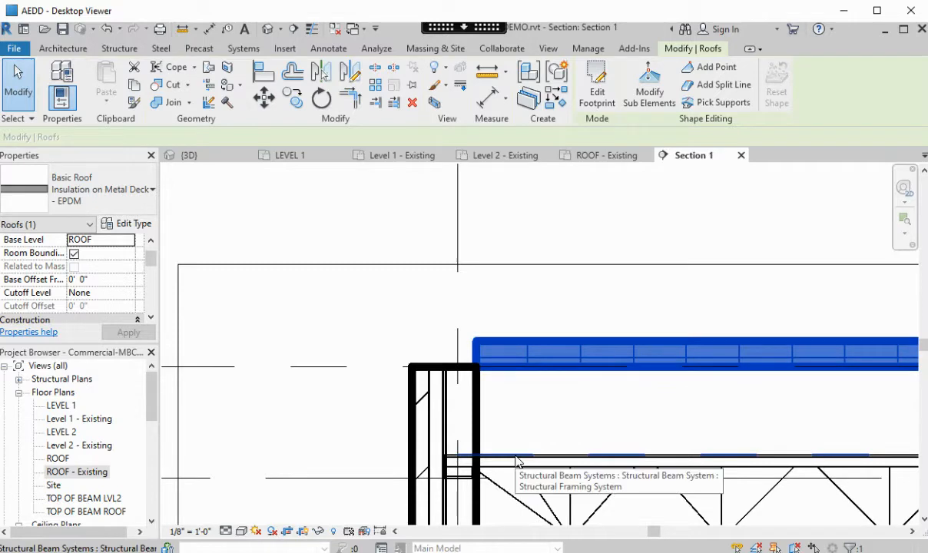
- Examine the gap between the roof and joists at grid A against the ROOF and TOP OF BEAM ROOF levels
scroll(542, 455, down, 5)
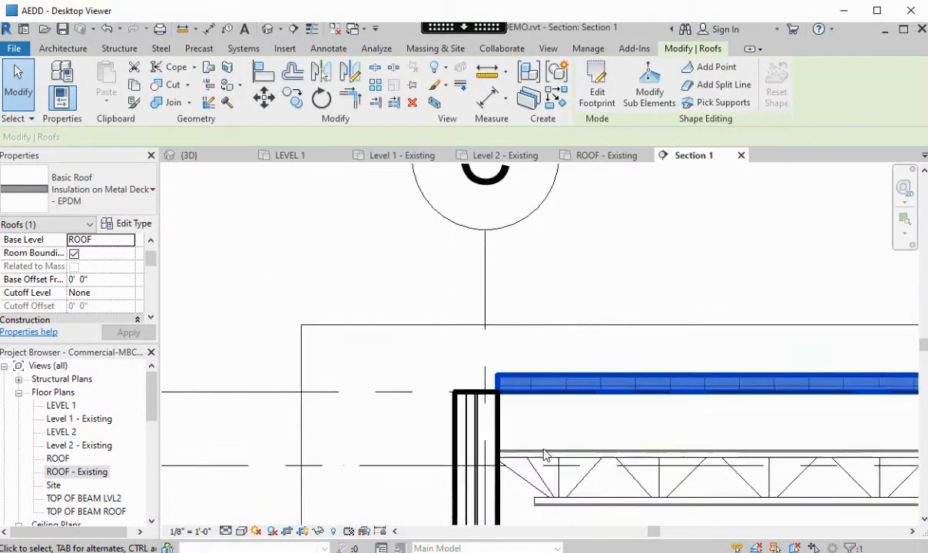
middle_drag(714, 447, 274, 325)
scroll(769, 415, up, 1)
middle_drag(883, 402, 532, 424)
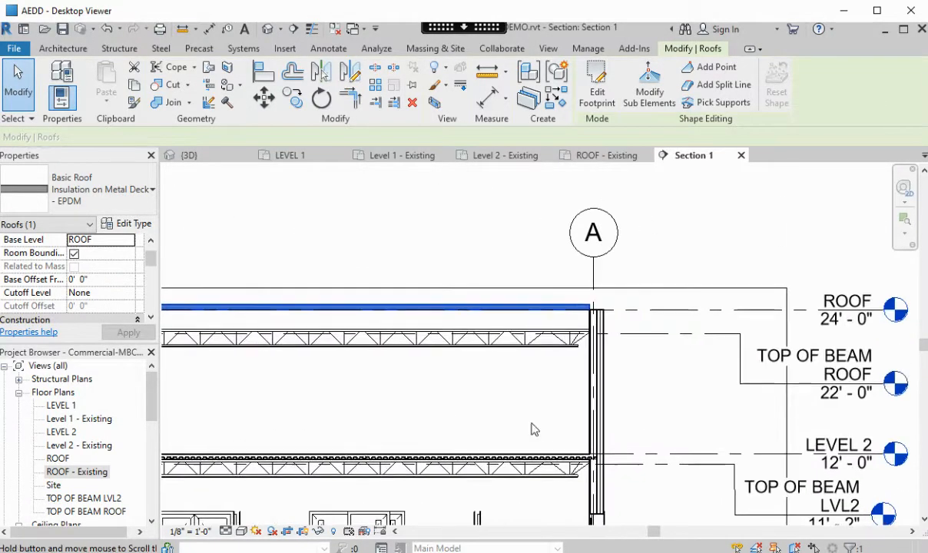
scroll(689, 350, up, 3)
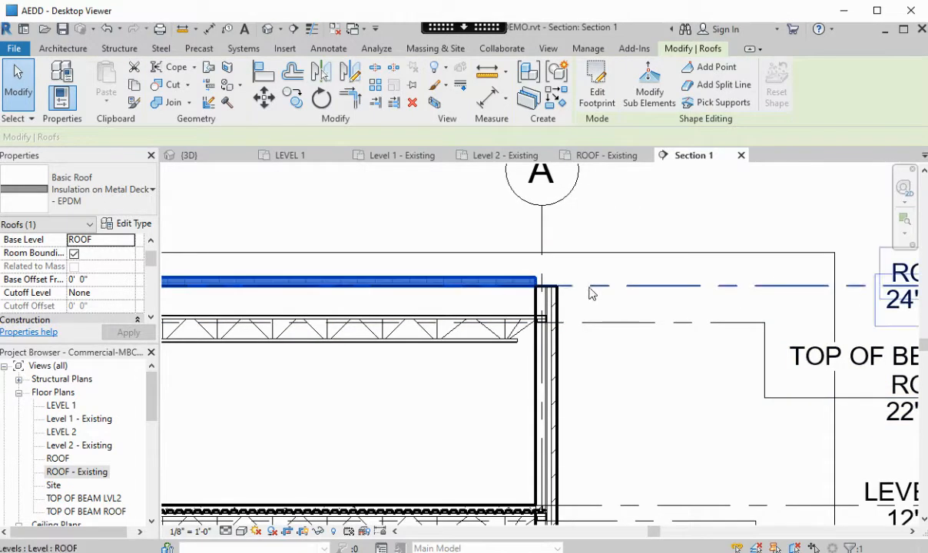
scroll(673, 322, down, 2)
scroll(687, 331, up, 2)
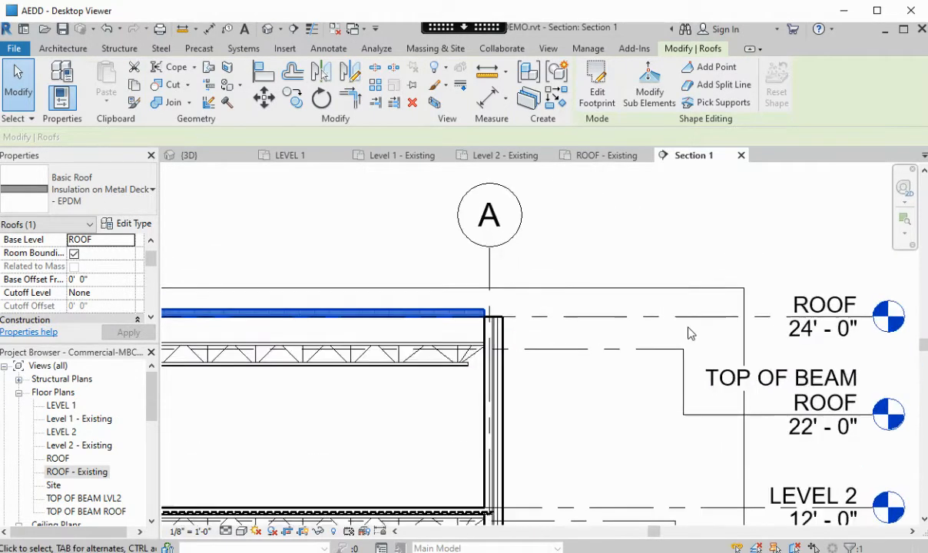
scroll(388, 332, up, 2)
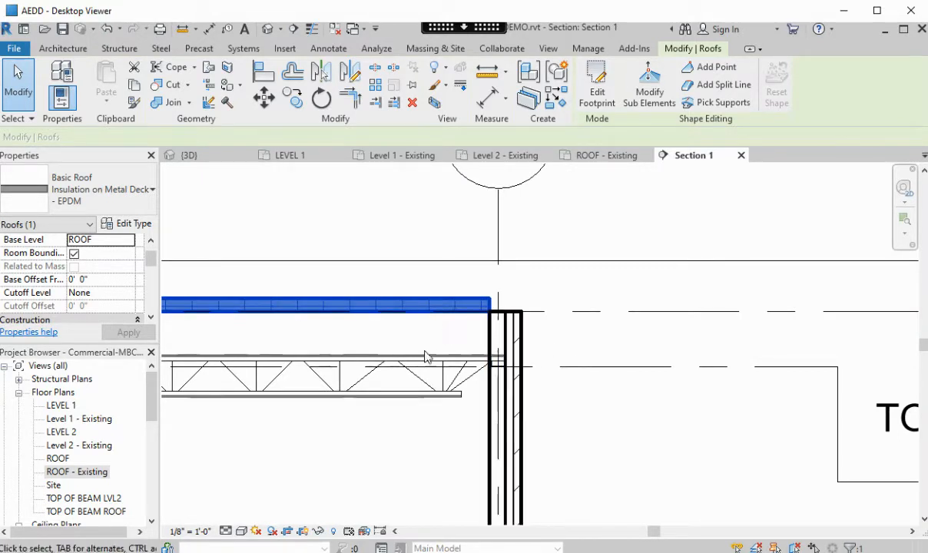
scroll(426, 356, down, 2)
middle_drag(399, 376, 773, 404)
middle_drag(559, 428, 293, 435)
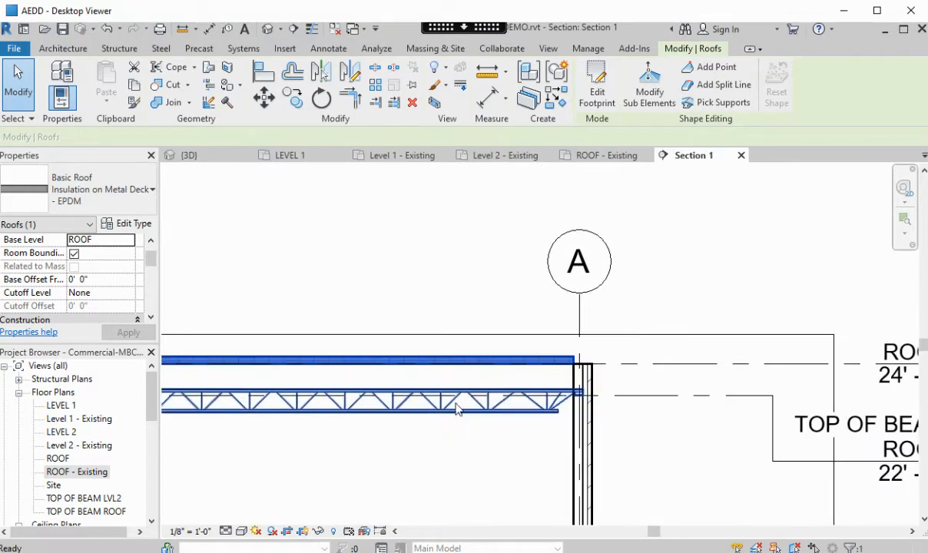
scroll(551, 397, up, 2)
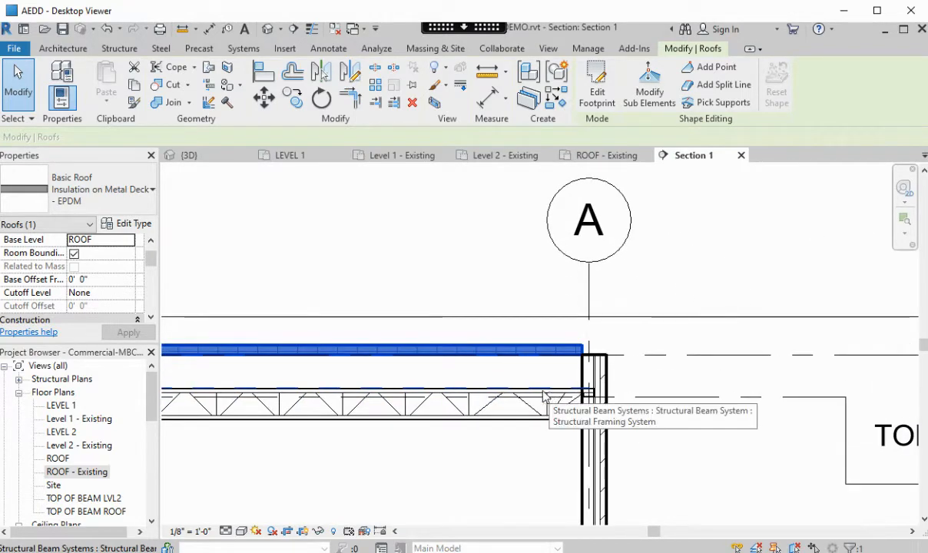
scroll(549, 384, down, 4)
click(346, 417)
middle_drag(346, 416, 725, 444)
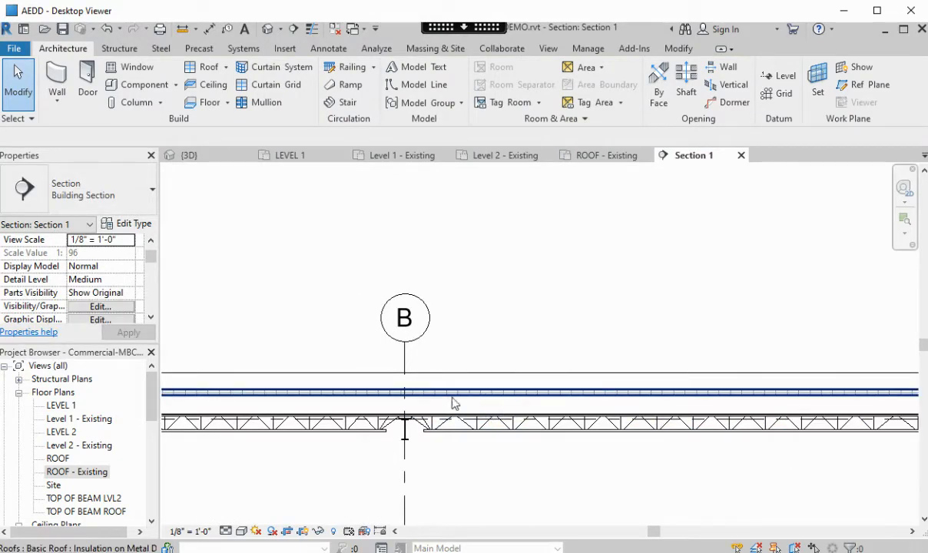
- Align the underside of the roof to the top of the roof joists near grid B
scroll(400, 414, up, 4)
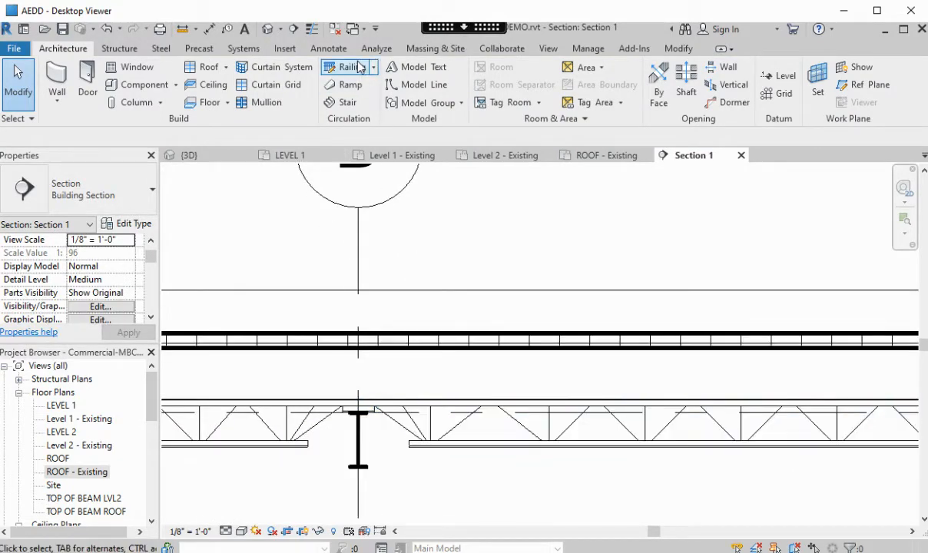
click(677, 47)
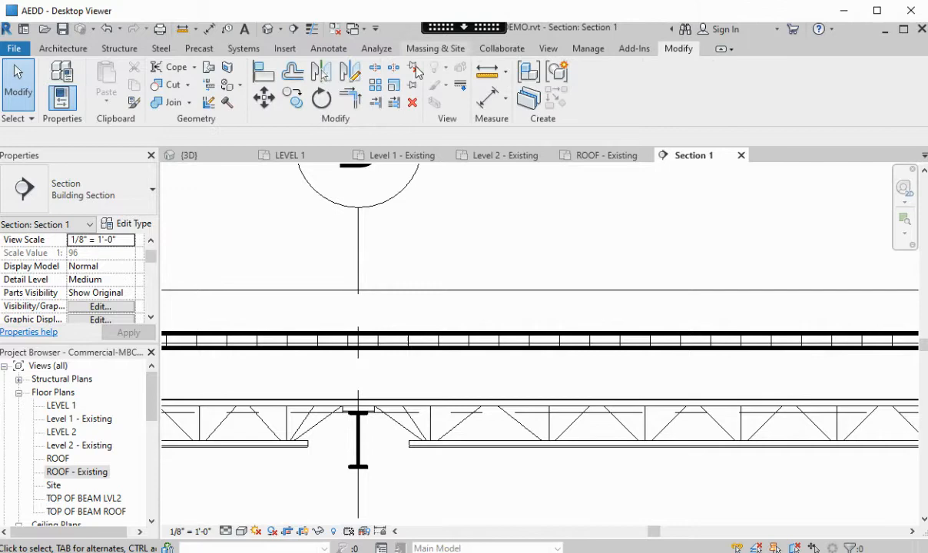
click(261, 72)
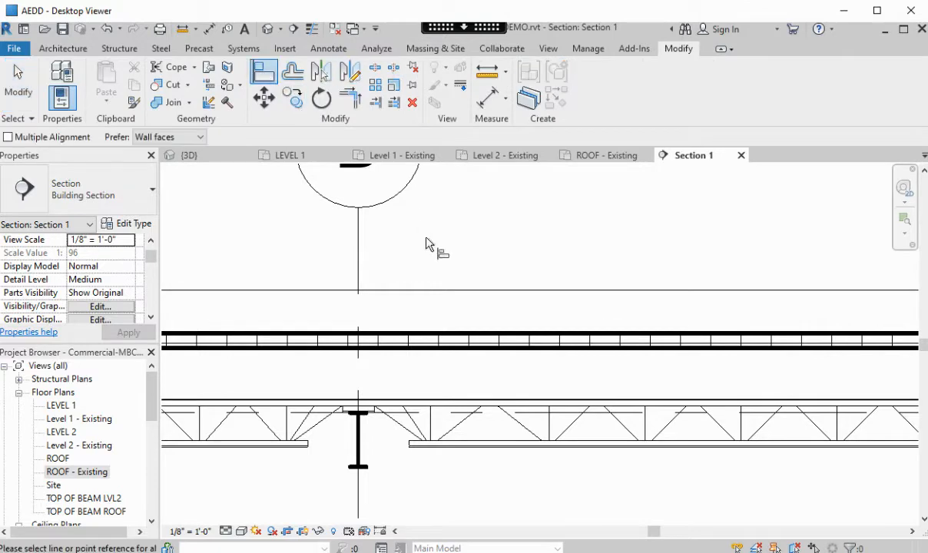
click(443, 400)
click(467, 352)
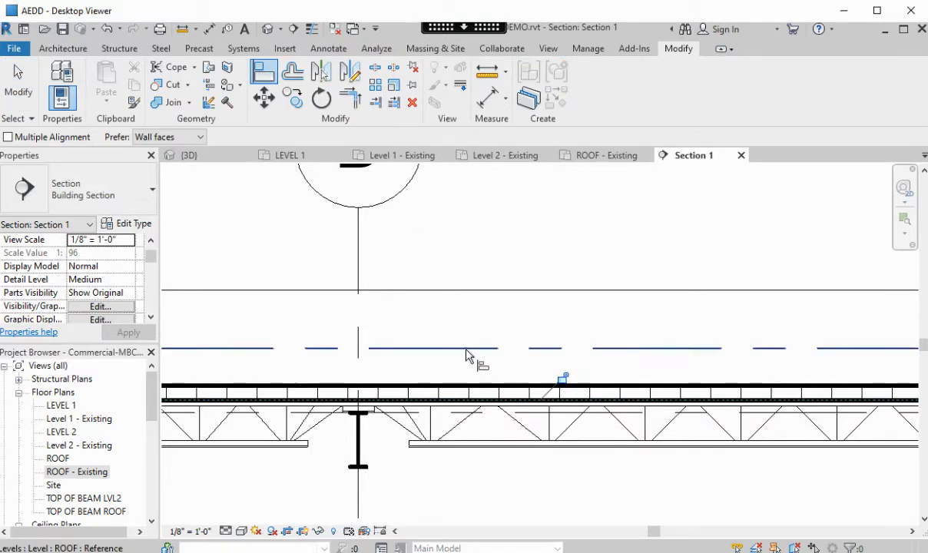
key(Escape)
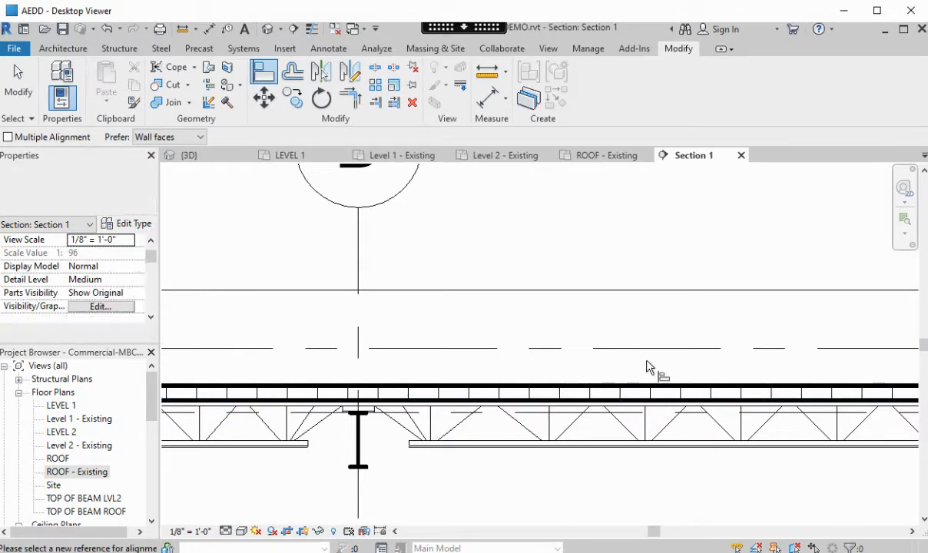
key(Escape)
- Inspect how the lowered roof meets the exterior wall at grid A and sits on the joists around grid B
scroll(598, 421, down, 4)
middle_drag(562, 451, 277, 420)
scroll(740, 401, down, 1)
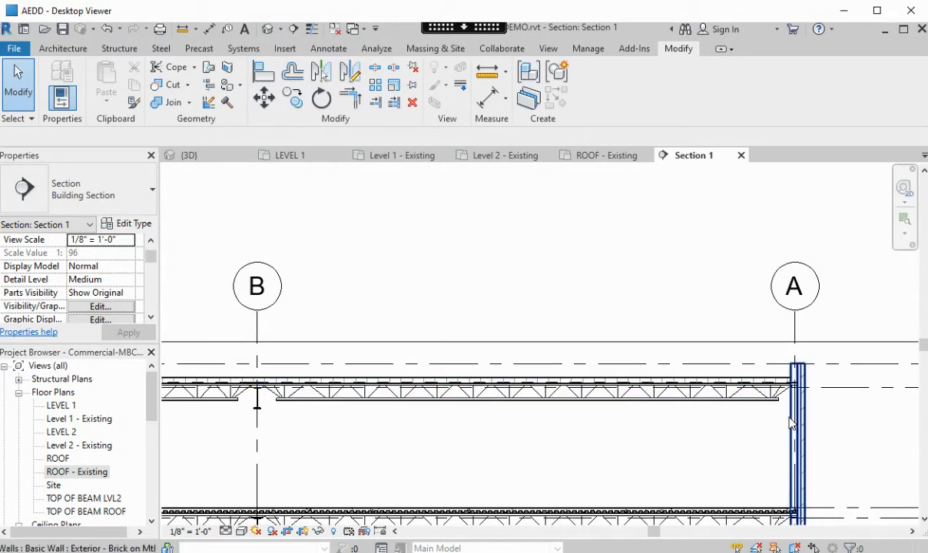
scroll(796, 388, up, 2)
scroll(796, 390, up, 2)
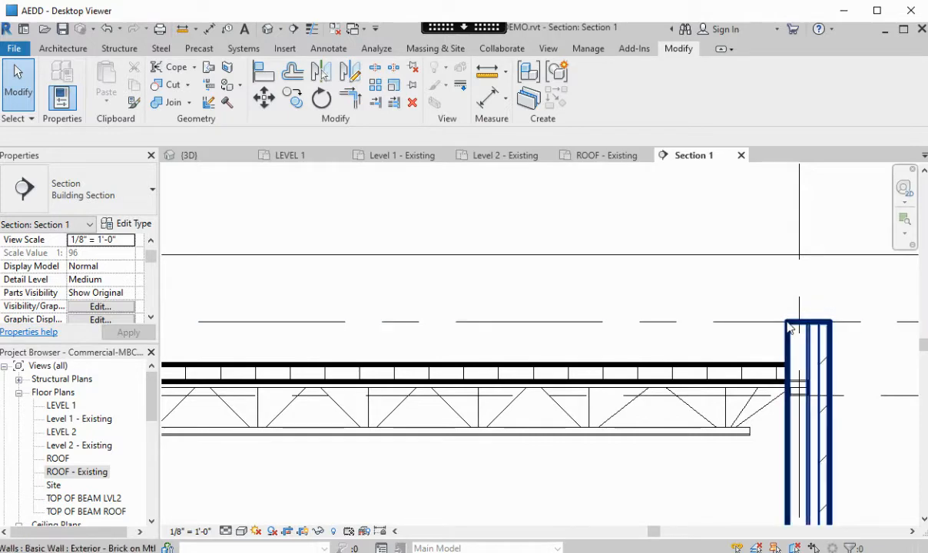
scroll(408, 315, down, 4)
middle_drag(247, 402, 822, 484)
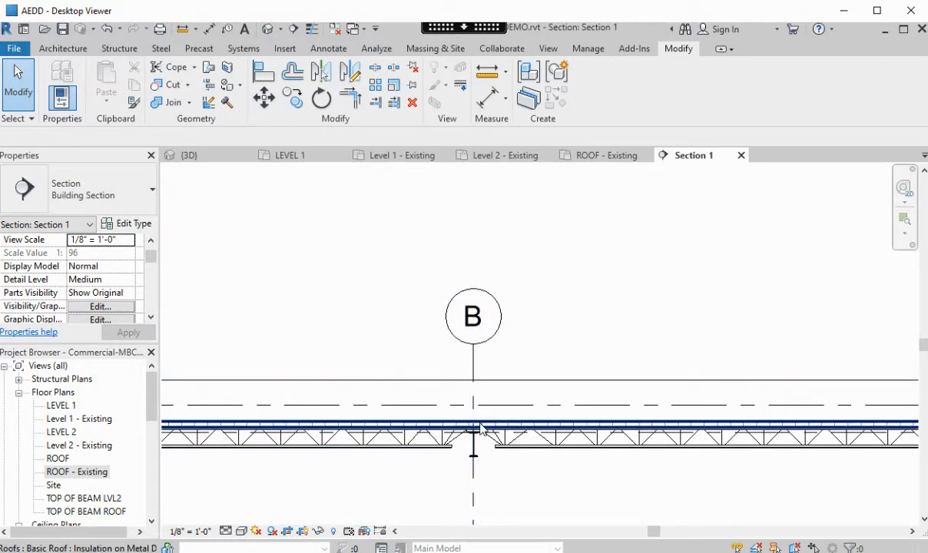
scroll(476, 414, up, 2)
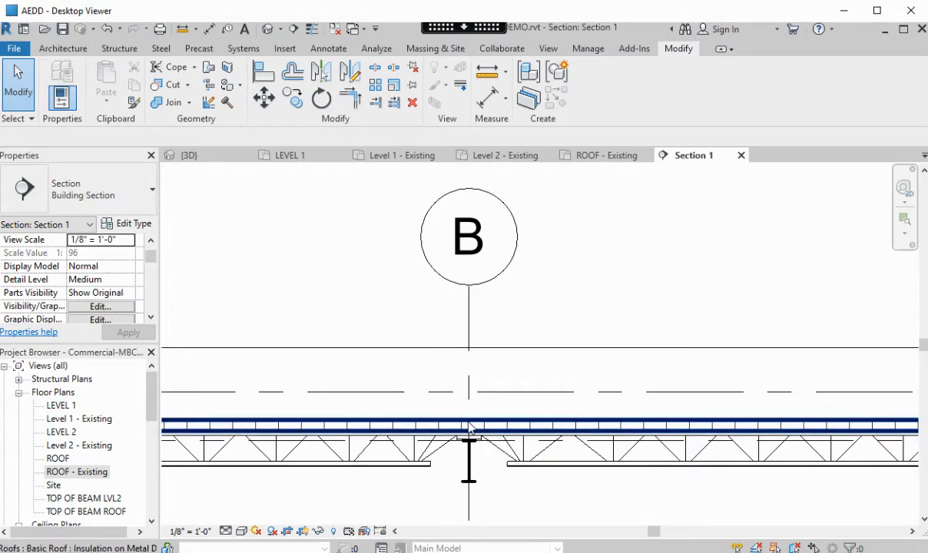
scroll(527, 425, down, 2)
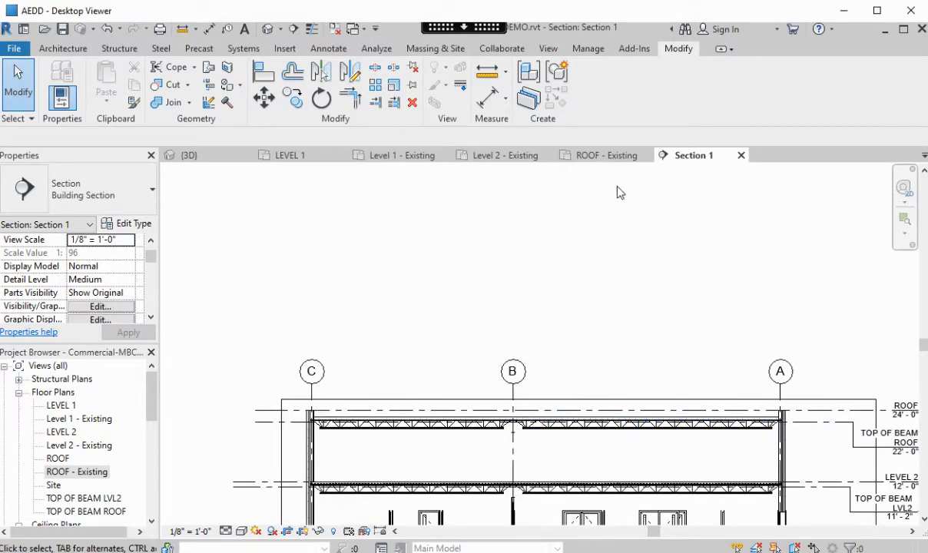
- Switch to the {3D} view and turn the Walls category's visibility on
click(189, 155)
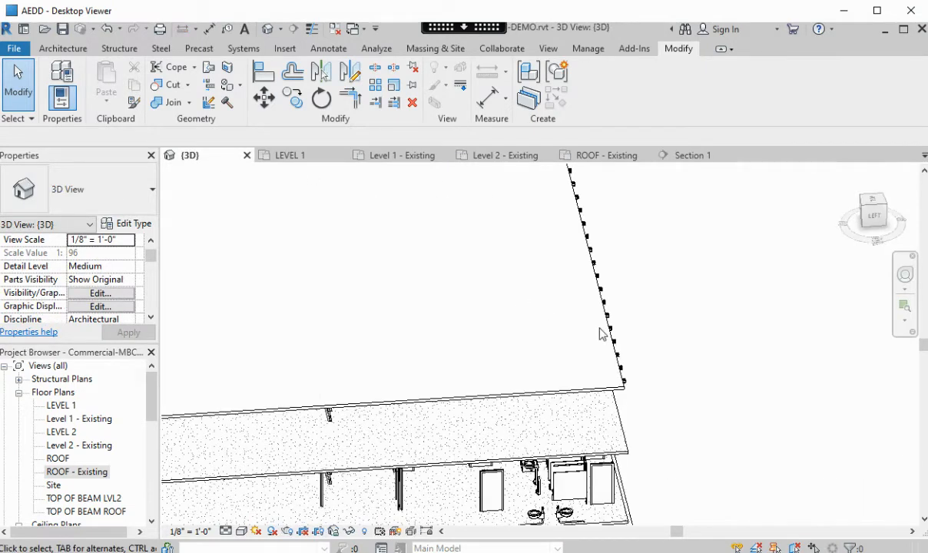
scroll(602, 334, down, 3)
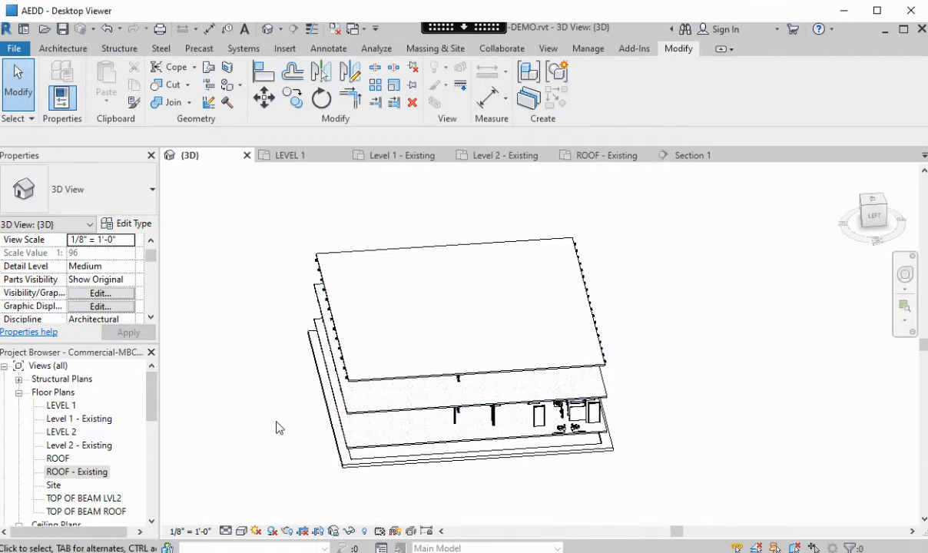
key(v)
key(g)
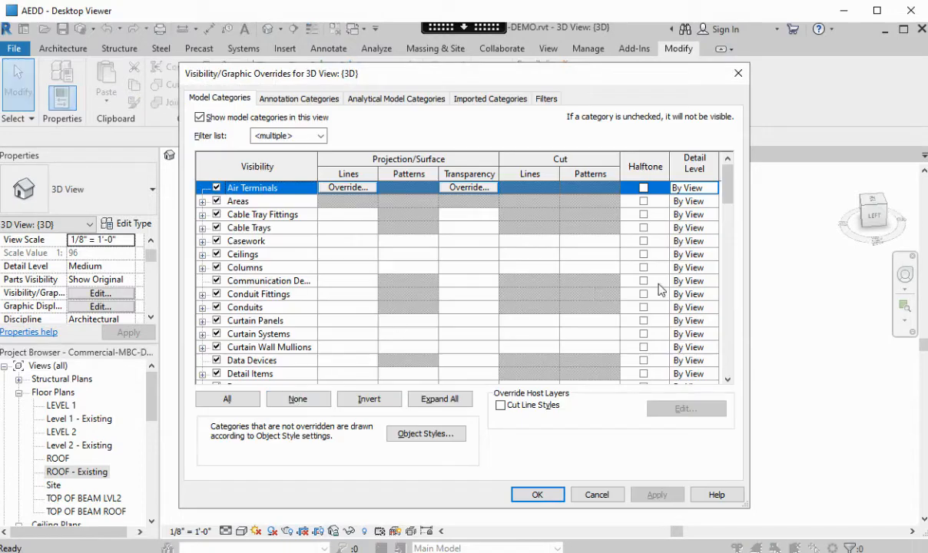
drag(726, 181, 734, 381)
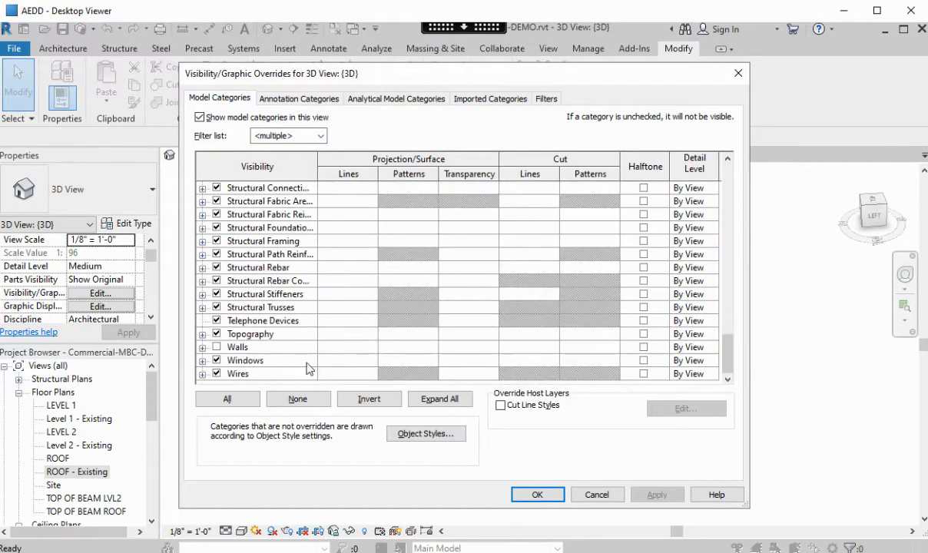
click(217, 347)
click(538, 494)
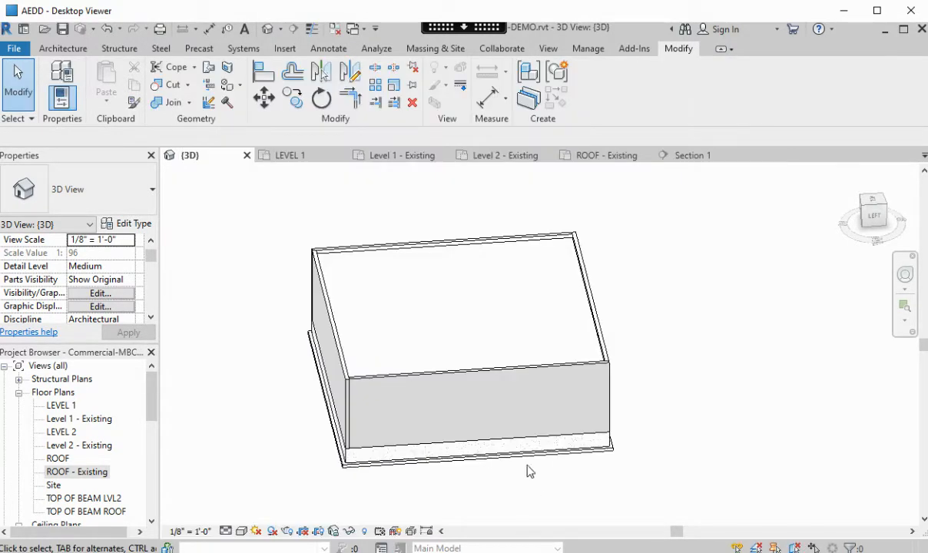
- Start a split line on the Insulation on Metal Deck - EPDM roof and set the 3D view's visual style to Wireframe
scroll(411, 260, up, 5)
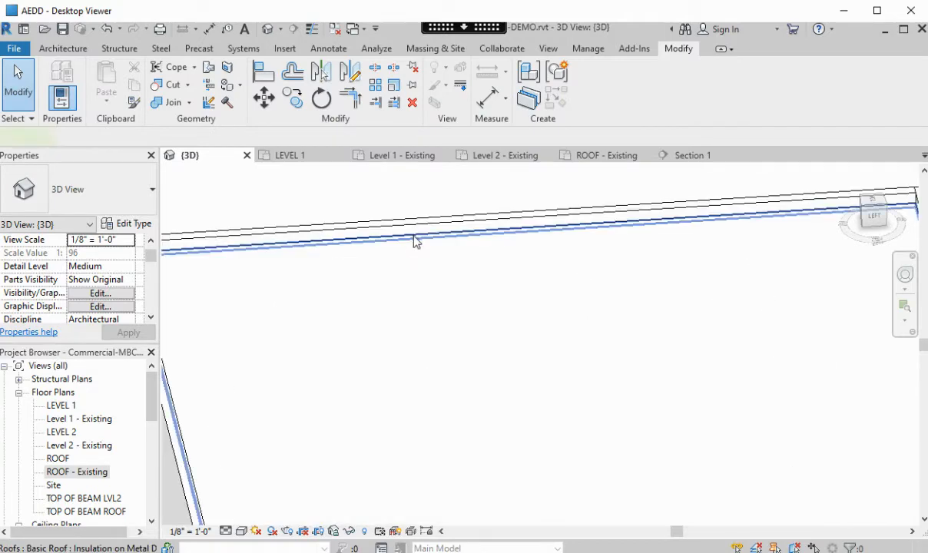
click(415, 241)
scroll(535, 327, down, 5)
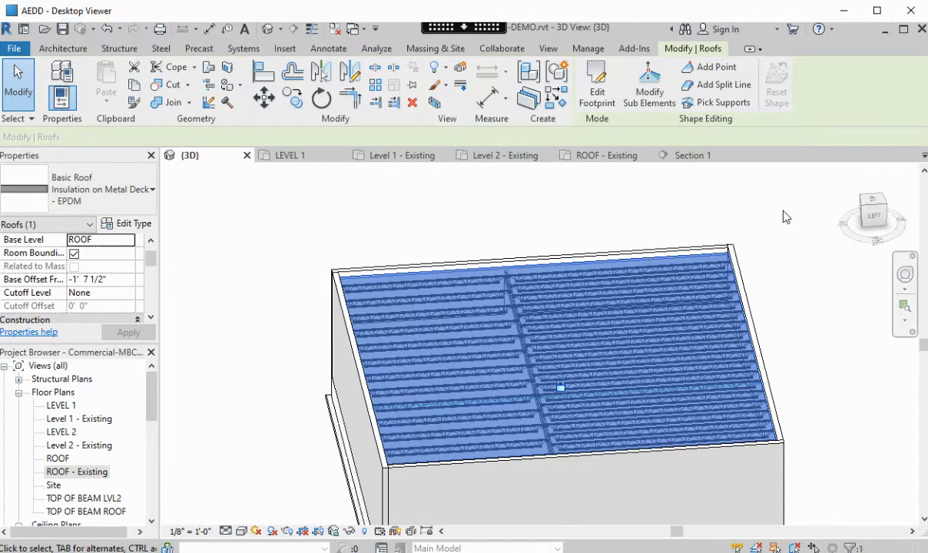
click(717, 84)
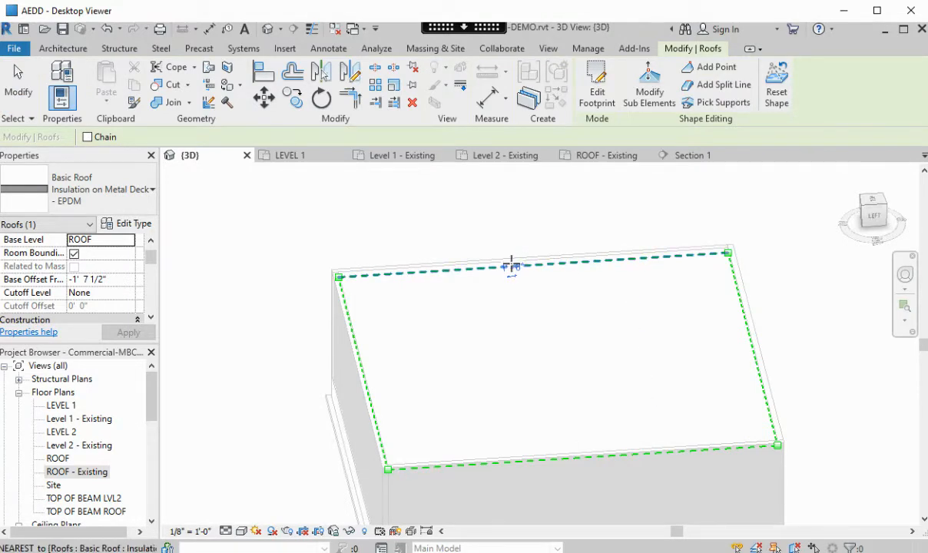
scroll(511, 262, up, 5)
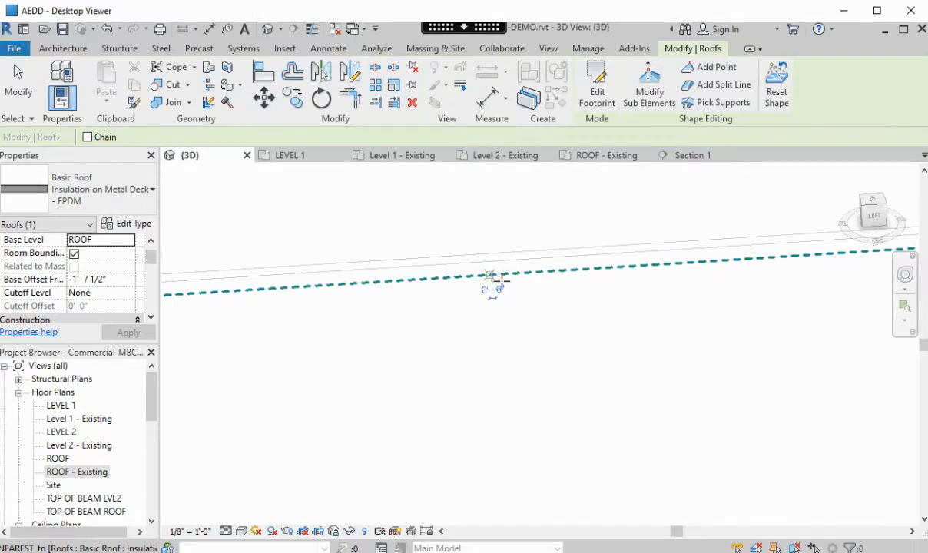
scroll(523, 318, down, 3)
scroll(530, 369, down, 2)
middle_drag(530, 368, 496, 315)
scroll(547, 400, up, 2)
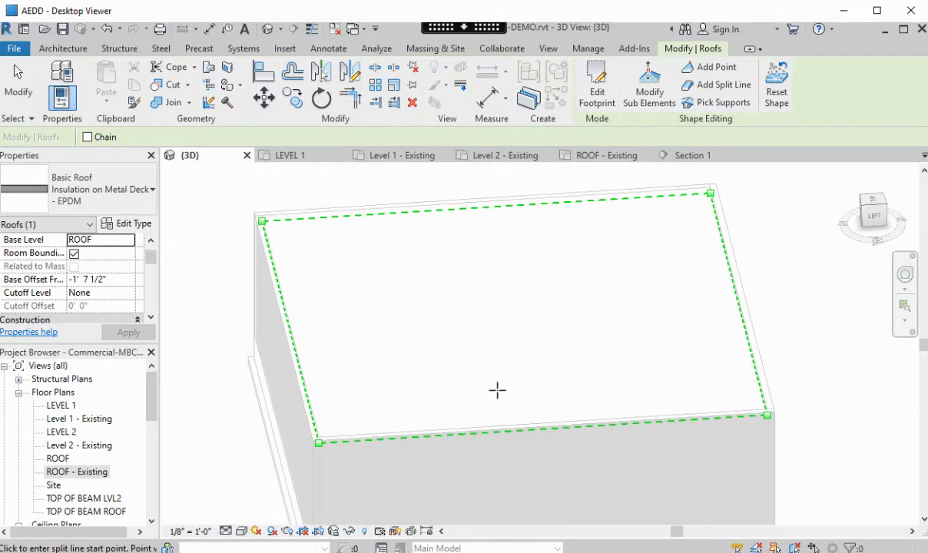
click(241, 531)
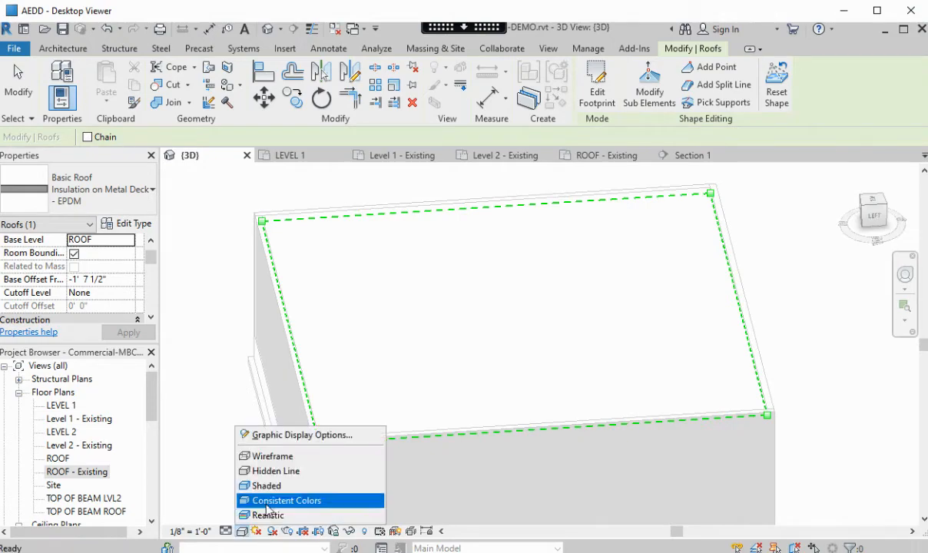
click(284, 457)
- Draw the split line across the roof from edge to edge, following the central beam line between the two joist bays
scroll(479, 215, up, 5)
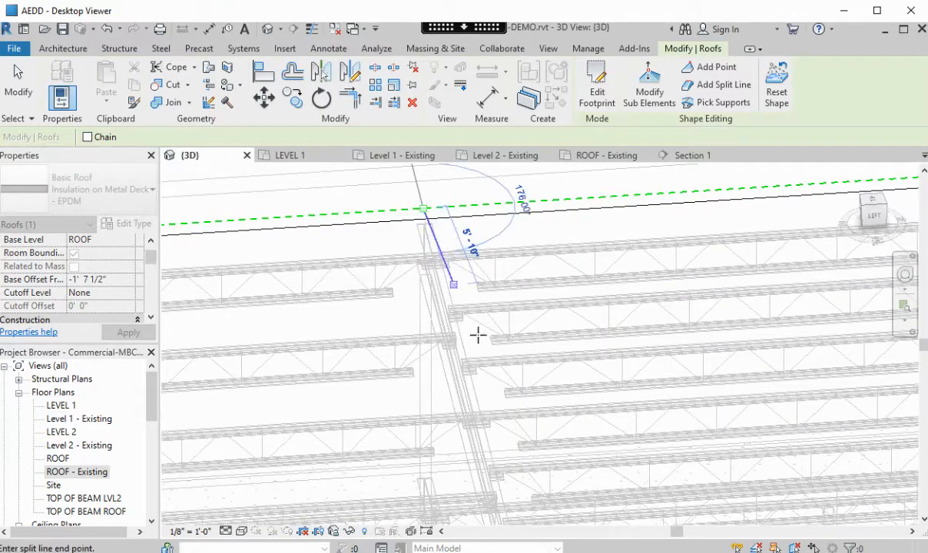
scroll(496, 399, down, 5)
middle_drag(513, 430, 472, 234)
scroll(482, 312, up, 1)
scroll(489, 357, up, 3)
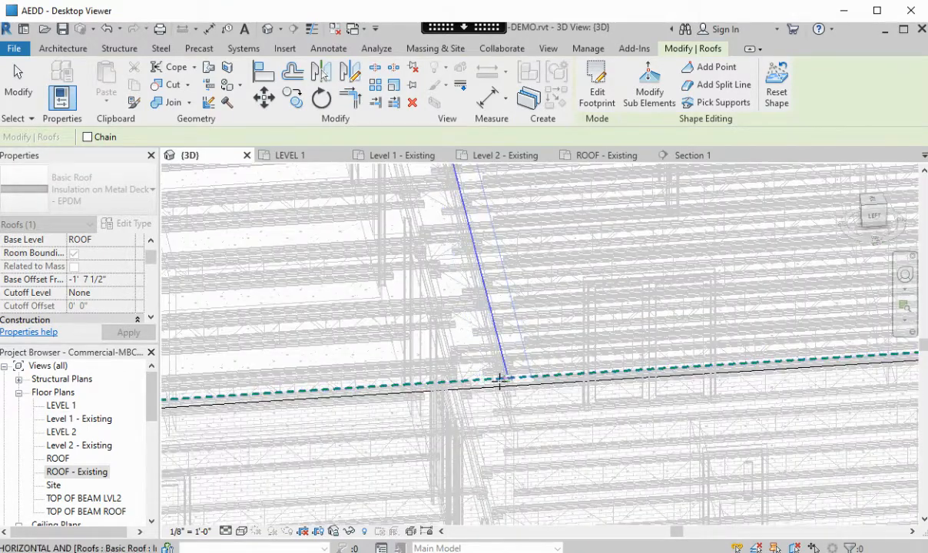
click(506, 378)
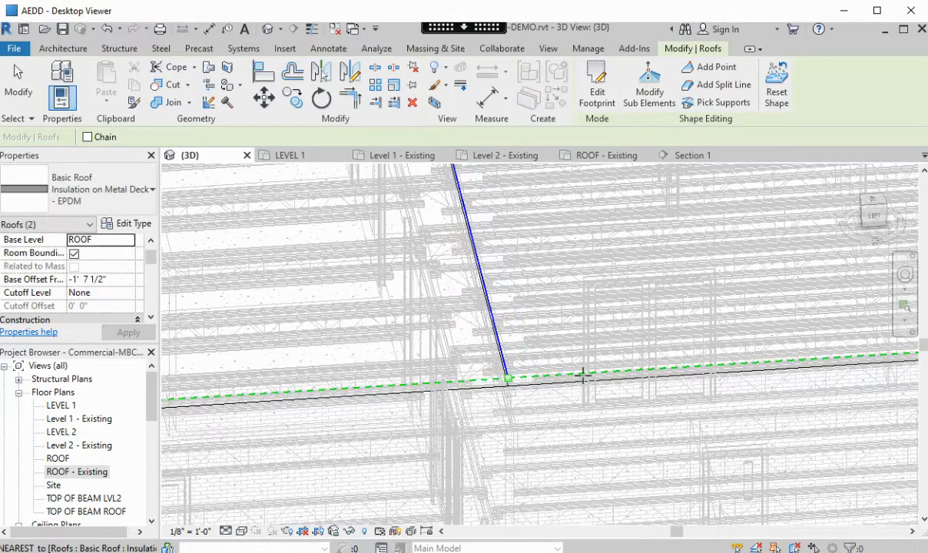
scroll(584, 364, down, 8)
key(Escape)
key(Escape)
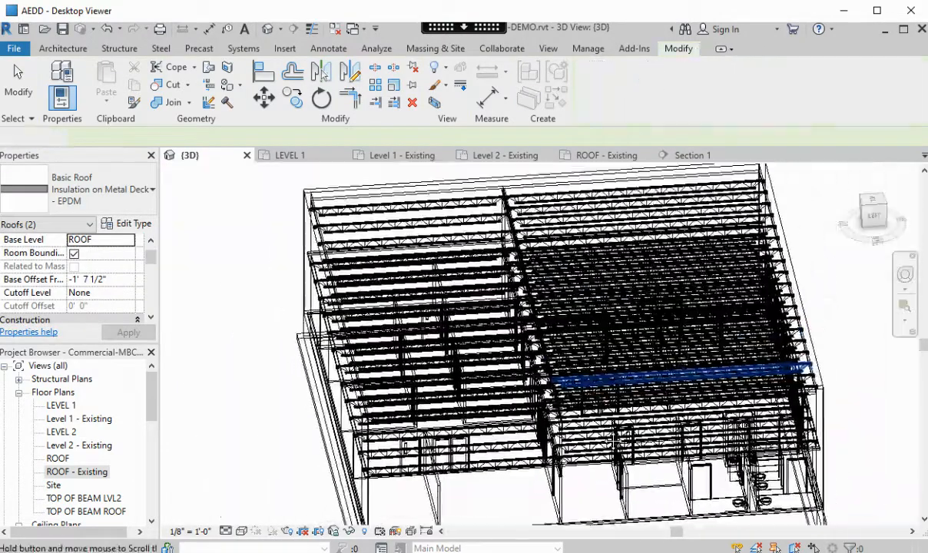
- Set the 3D view's visual style to Shaded
scroll(545, 302, up, 2)
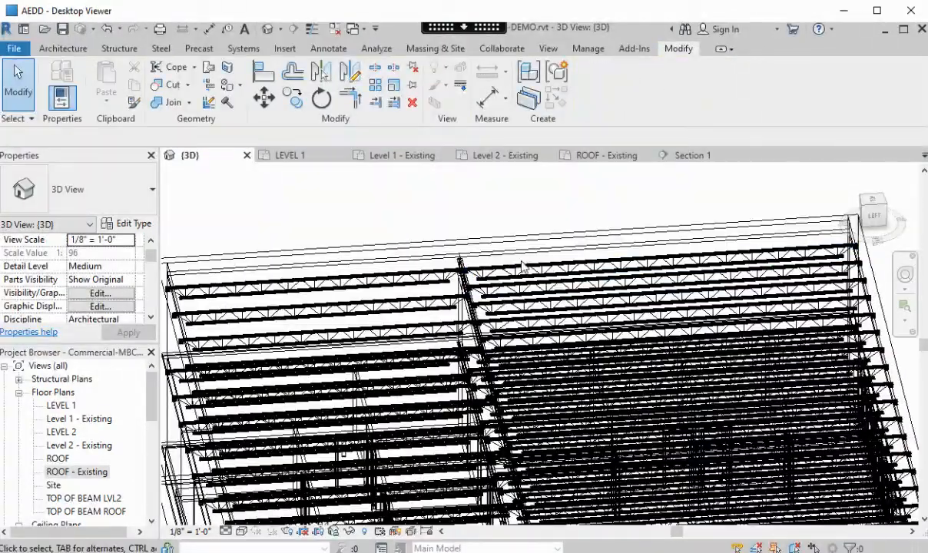
click(241, 531)
click(297, 488)
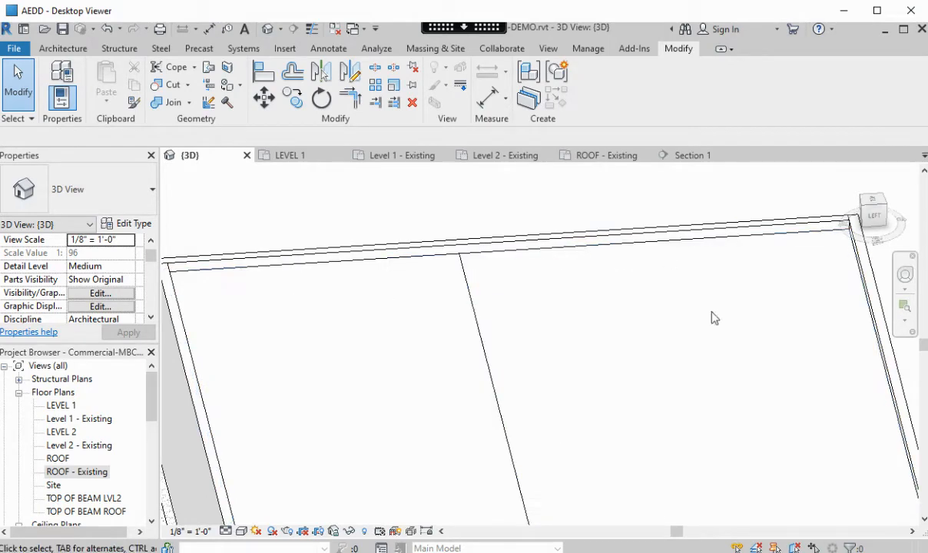
- Try to raise the roof's front-right corner by moving it directly on the selected roof, and undo the change
middle_drag(695, 343, 470, 404)
scroll(611, 309, up, 3)
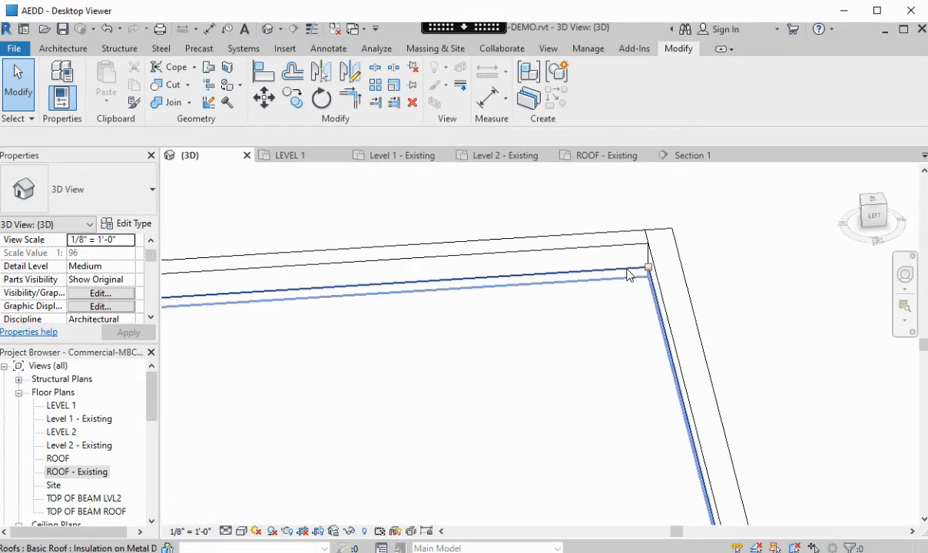
click(629, 275)
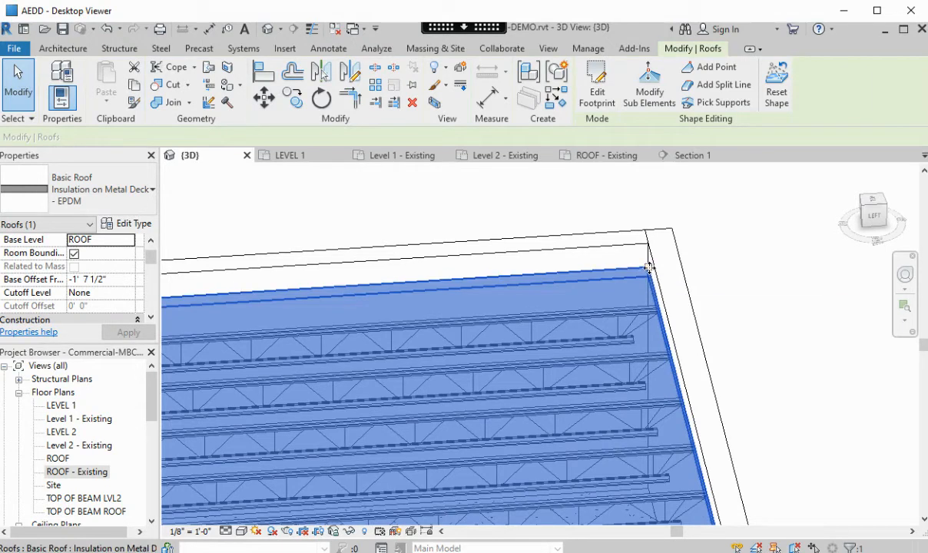
drag(650, 255, 647, 247)
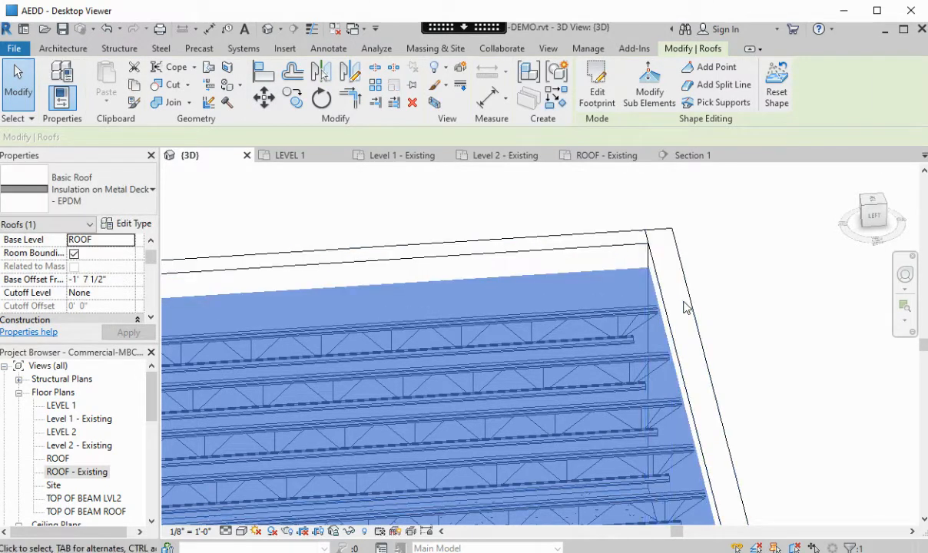
scroll(683, 305, down, 3)
middle_drag(679, 292, 681, 285)
scroll(657, 295, up, 3)
click(649, 293)
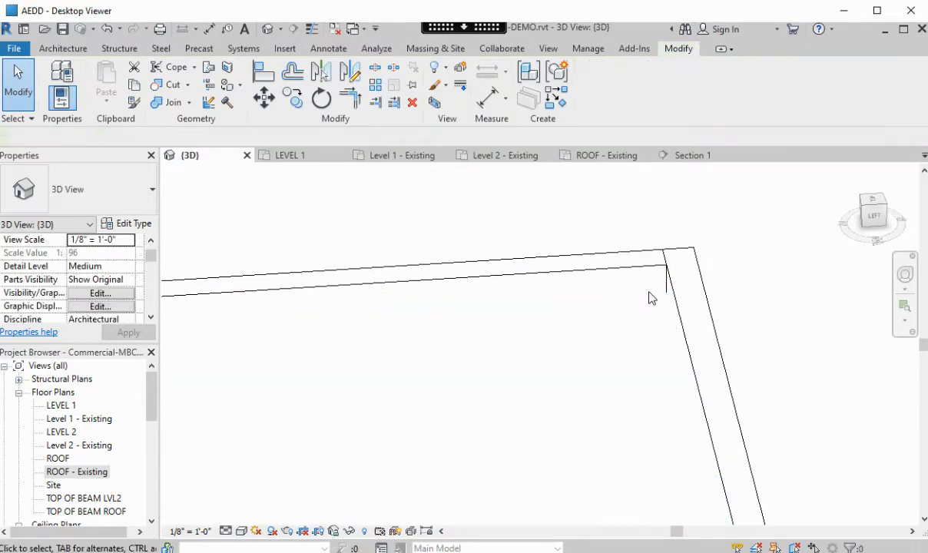
click(108, 29)
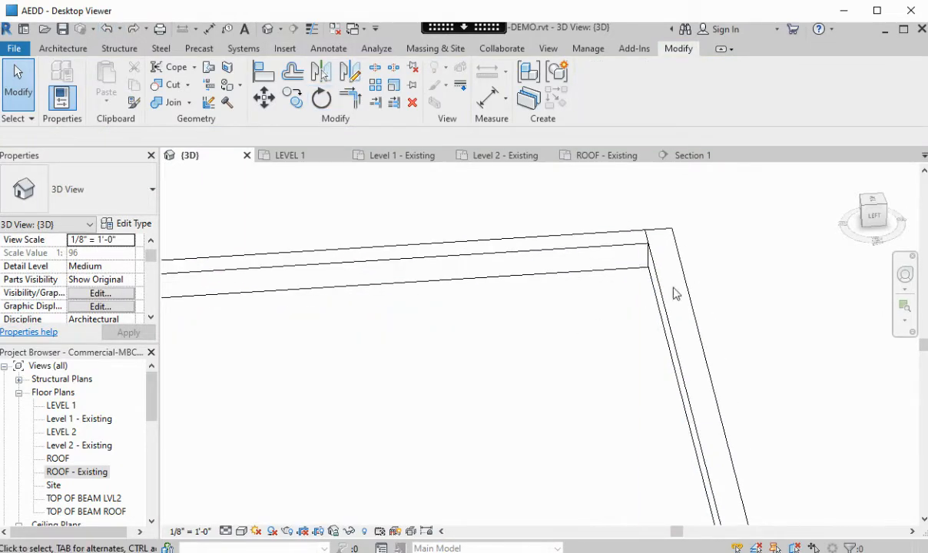
- Using Modify Sub Elements, raise the roof's front-right corner point to an elevation of about 1' 2"
click(630, 277)
click(641, 272)
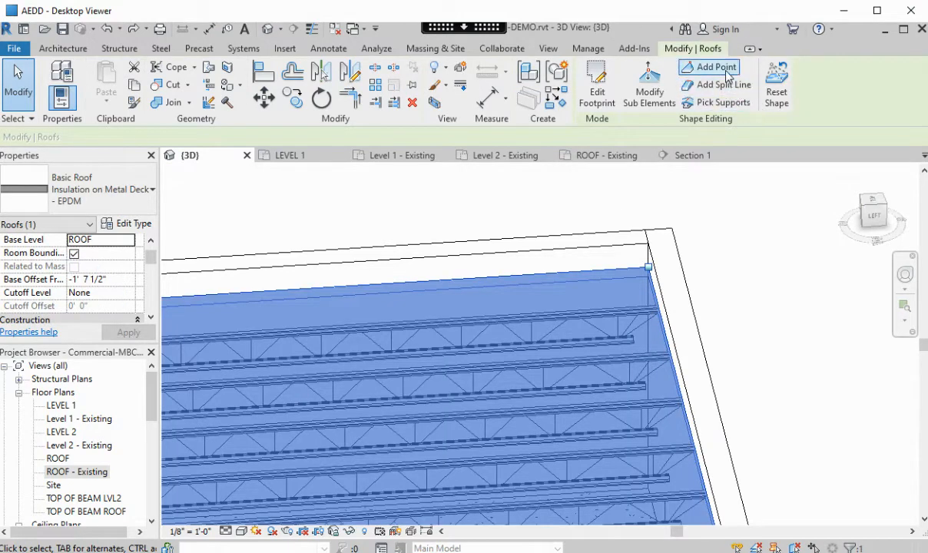
click(651, 91)
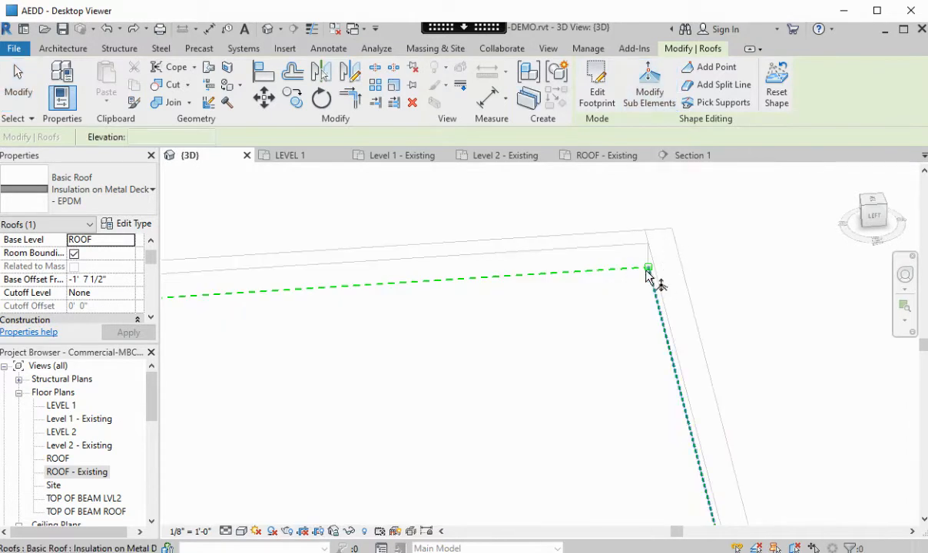
click(648, 270)
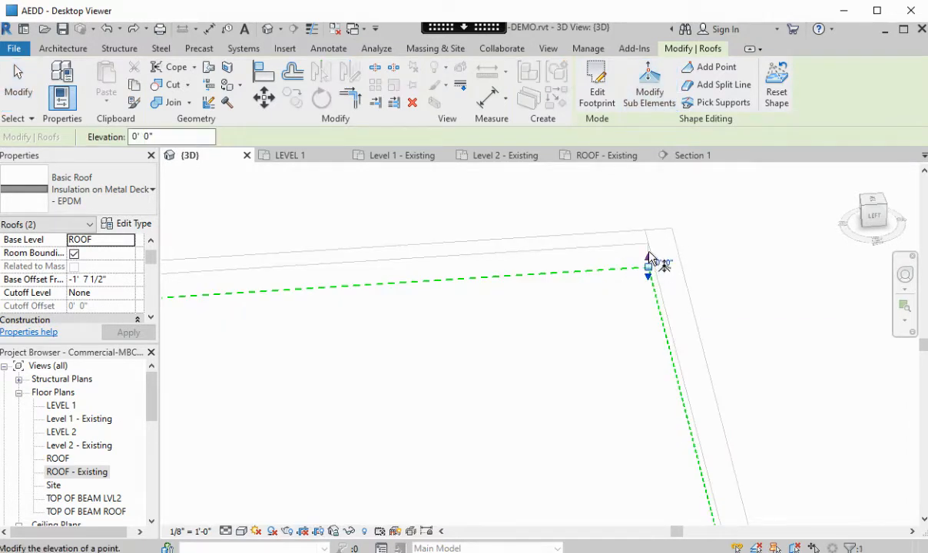
drag(652, 260, 649, 257)
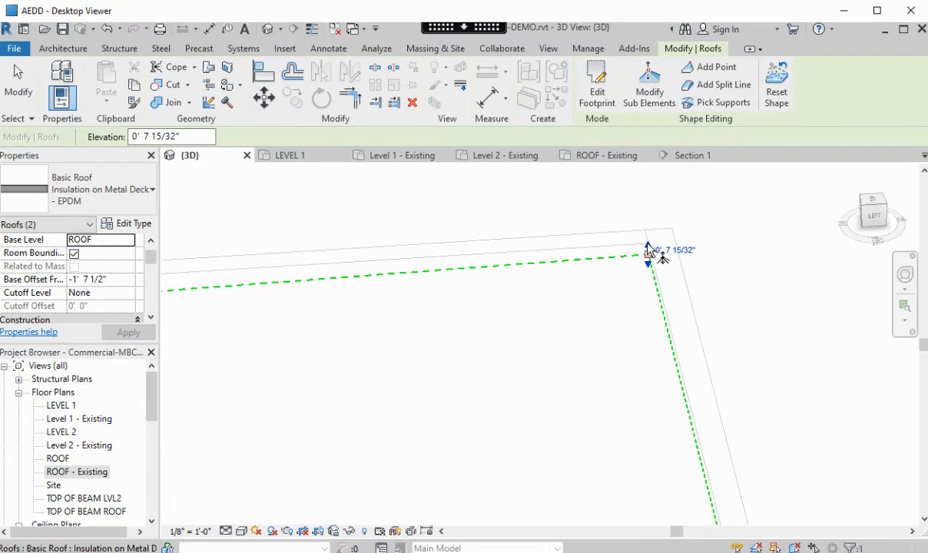
drag(649, 252, 648, 243)
scroll(701, 404, down, 2)
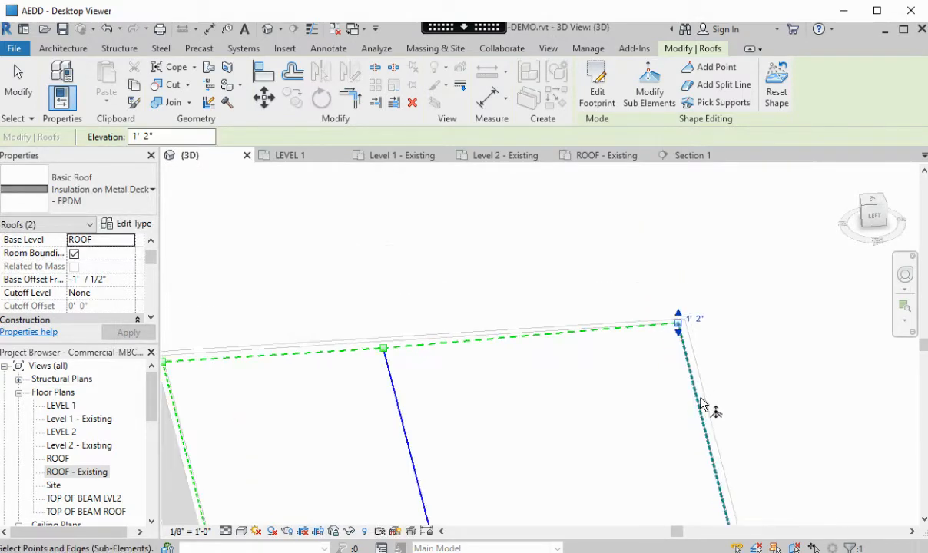
middle_drag(702, 401, 653, 231)
scroll(724, 444, up, 2)
middle_drag(688, 430, 644, 387)
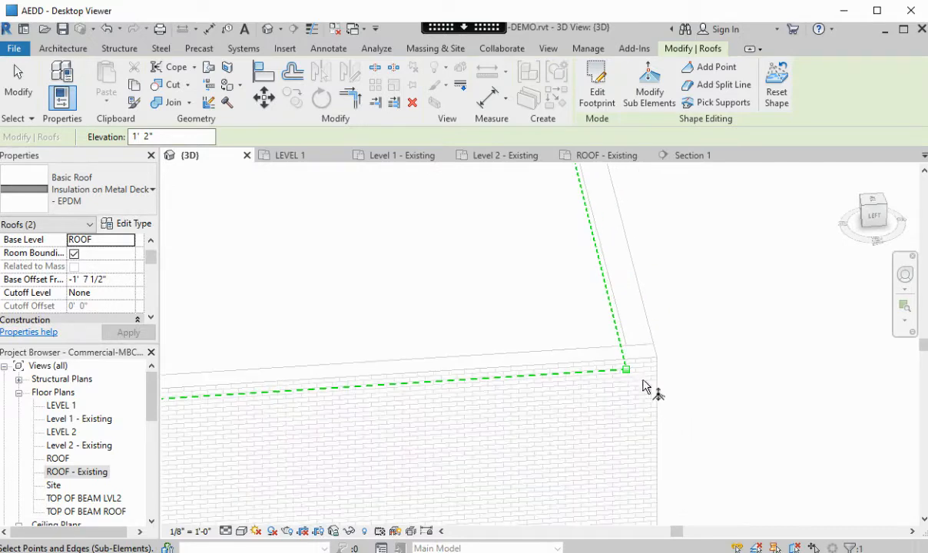
click(628, 375)
scroll(629, 369, up, 2)
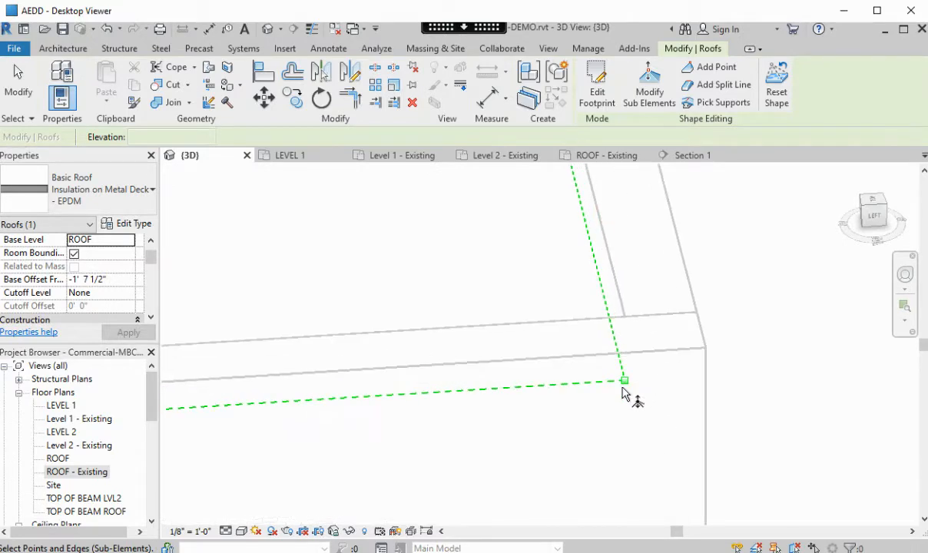
key(Escape)
key(Escape)
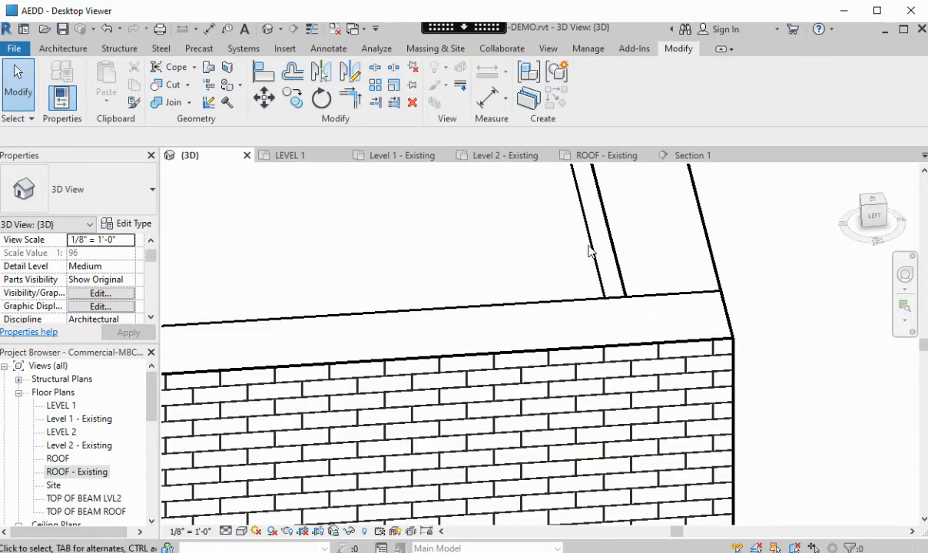
- Raise the roof's front-left corner point with Modify Sub Elements, to near the top of the parapet wall
click(458, 314)
shift+middle_drag(356, 319, 678, 284)
click(650, 91)
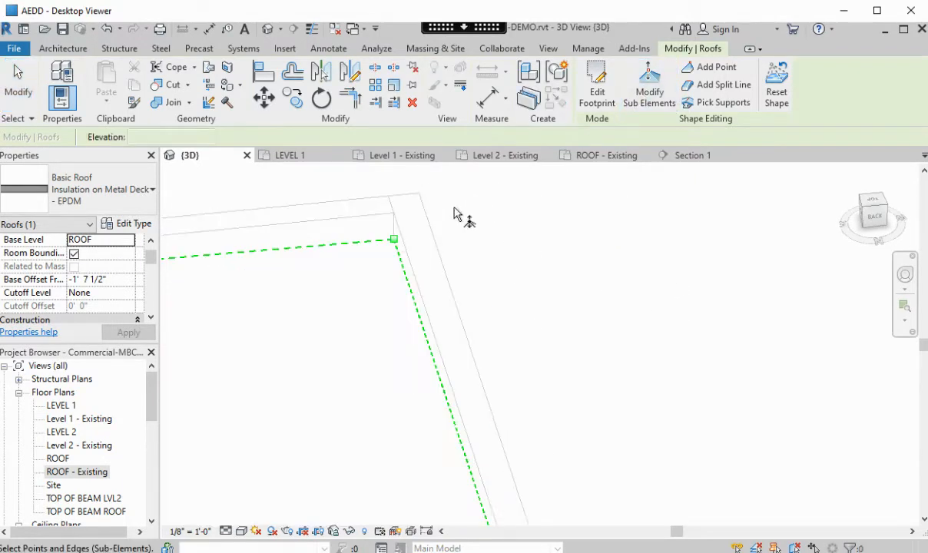
click(393, 236)
drag(393, 234, 394, 203)
click(514, 245)
scroll(539, 379, down, 5)
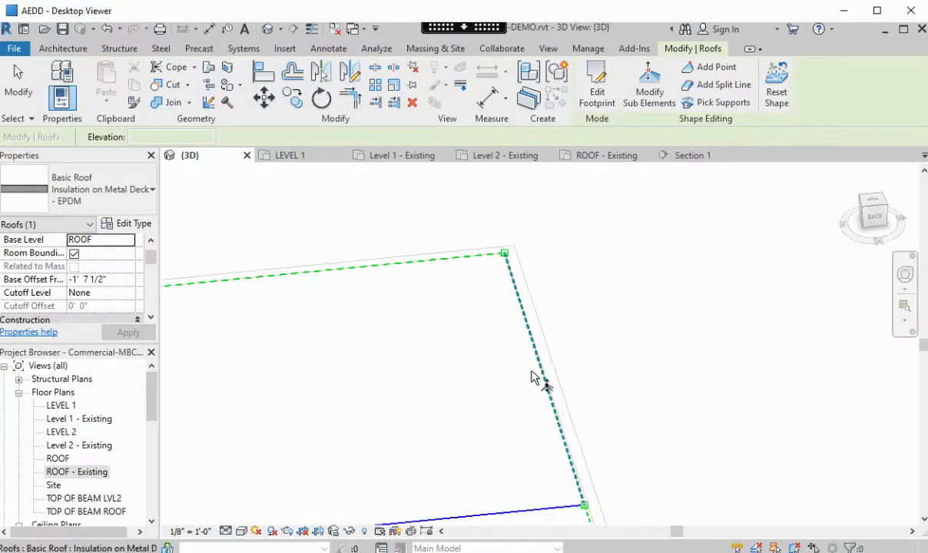
- Raise the roof's back-left corner point to an elevation of 1' 2", level with the top of the parapet wall
middle_drag(622, 460, 628, 322)
shift+middle_drag(473, 373, 530, 201)
scroll(489, 198, up, 6)
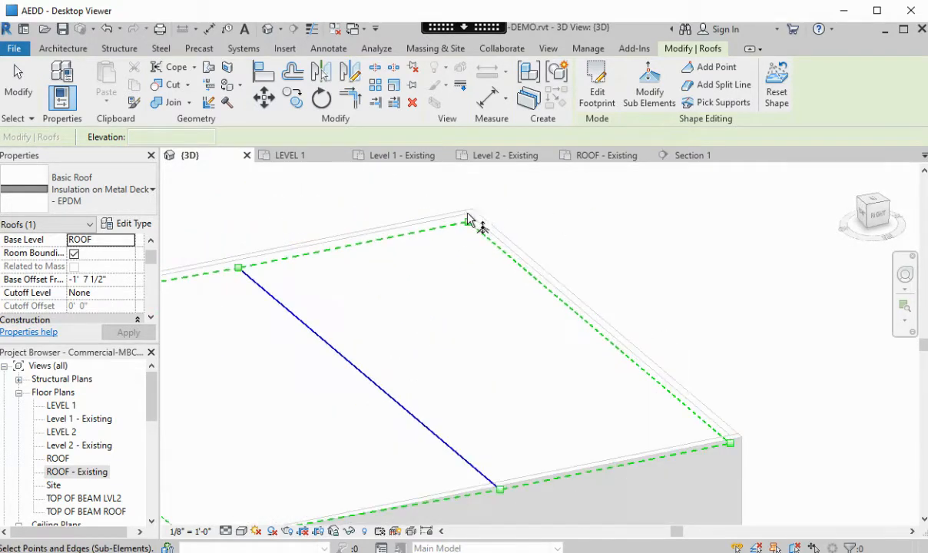
click(473, 254)
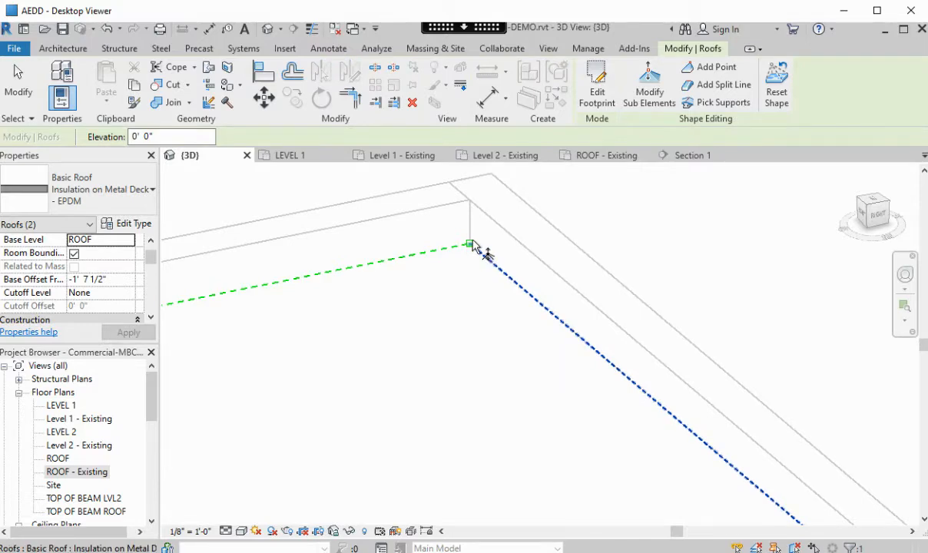
click(471, 245)
drag(474, 238, 483, 214)
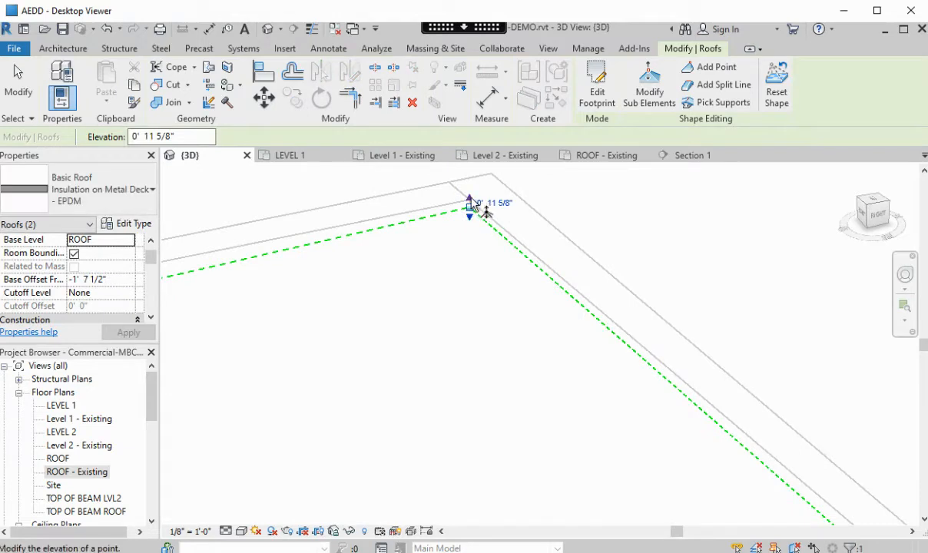
- Raise the roof's back-right corner point to an elevation of 1' 2" and finish editing the sub-elements
shift+middle_drag(550, 292, 699, 416)
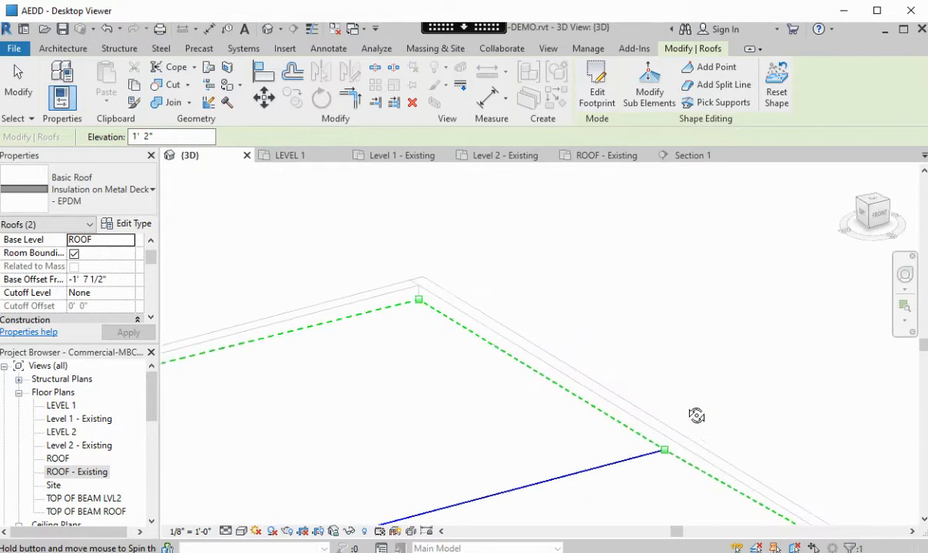
scroll(437, 320, up, 2)
scroll(437, 320, up, 2)
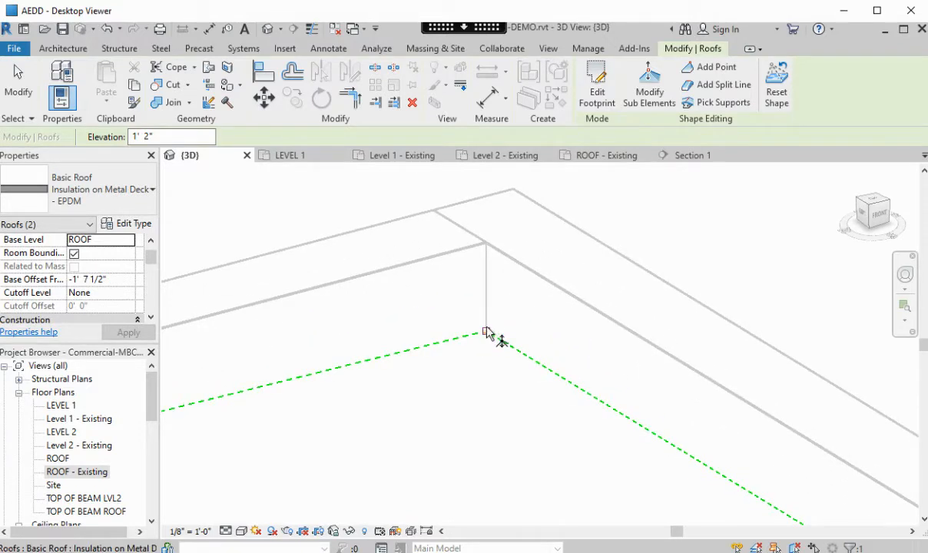
click(484, 331)
drag(502, 336, 487, 248)
ctrl+click(518, 266)
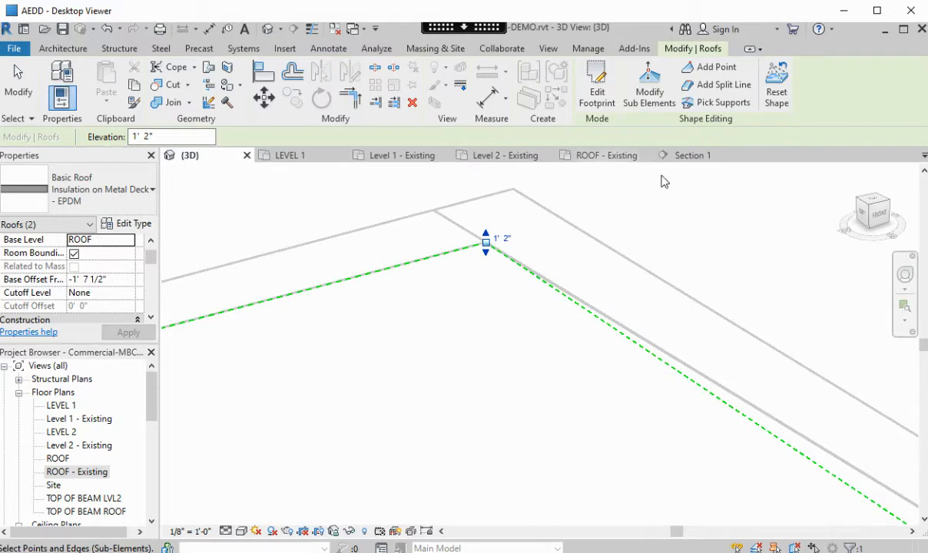
scroll(631, 281, down, 6)
key(Escape)
key(Escape)
- Examine the sloped roof over the joists in the Section 1 view, from grid C across grid B to grid A
scroll(738, 401, down, 2)
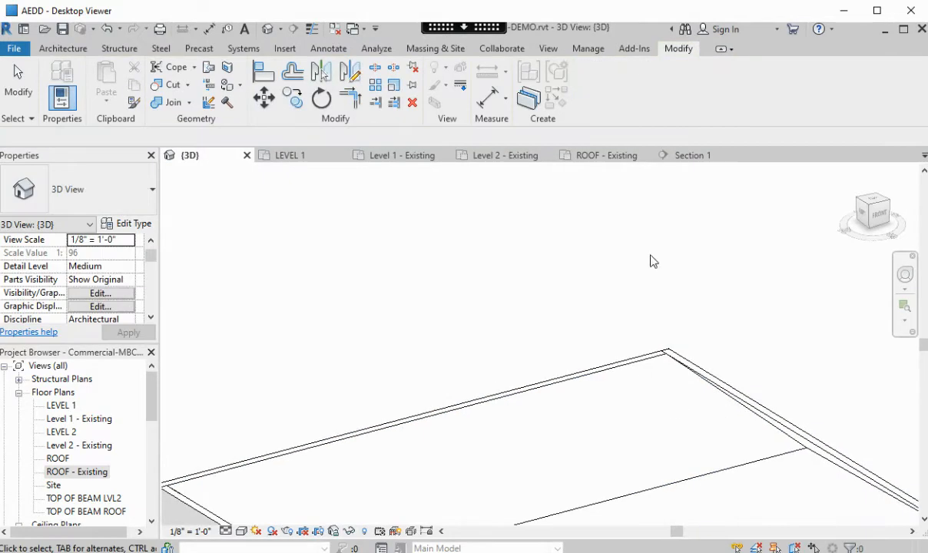
scroll(607, 431, down, 2)
middle_drag(628, 448, 584, 292)
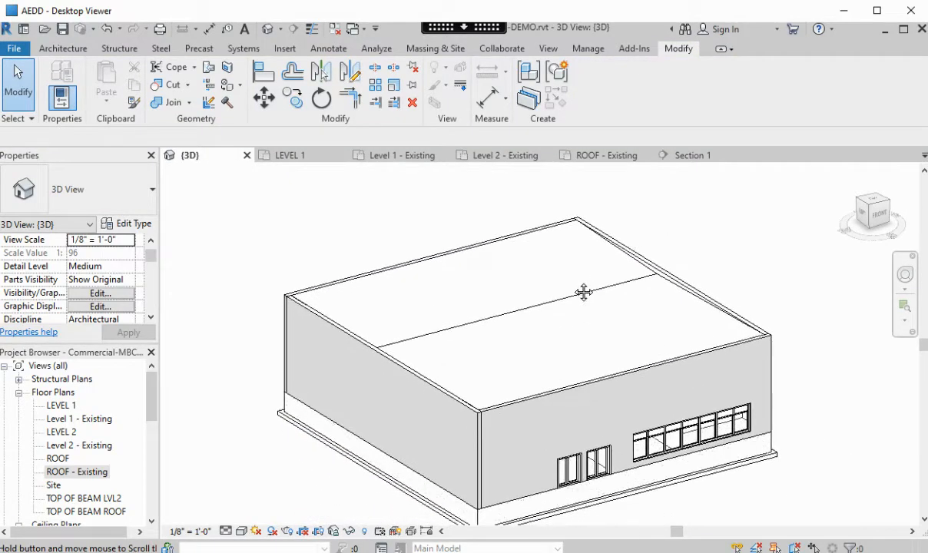
click(698, 157)
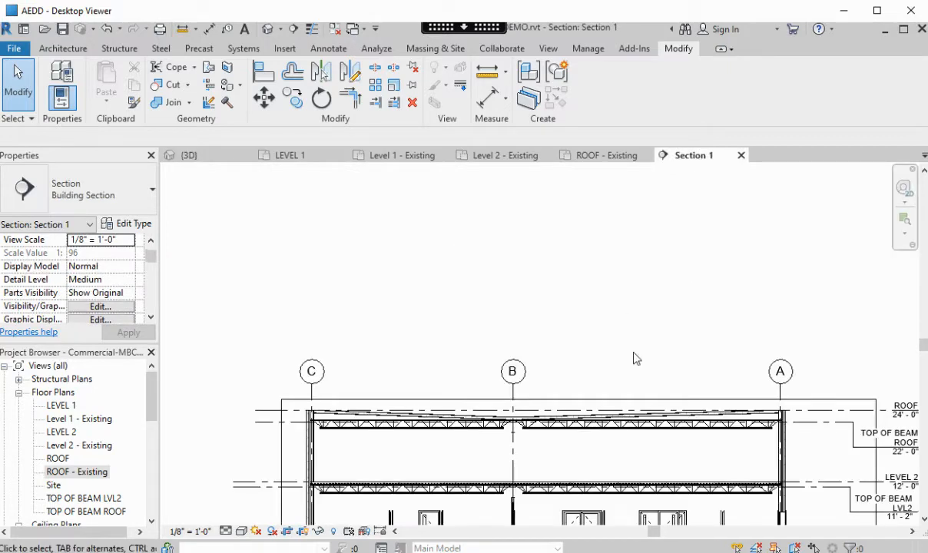
scroll(514, 453, up, 5)
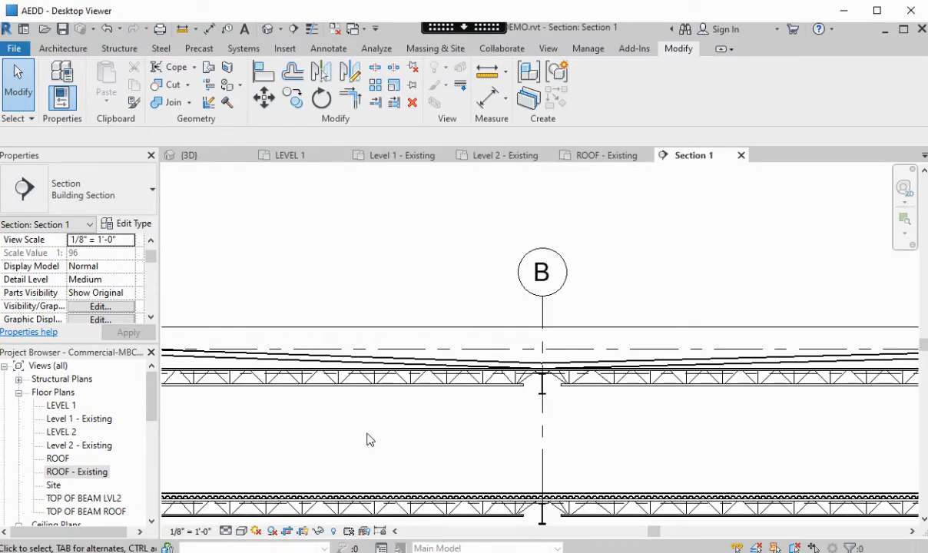
middle_drag(367, 439, 604, 414)
scroll(429, 352, up, 5)
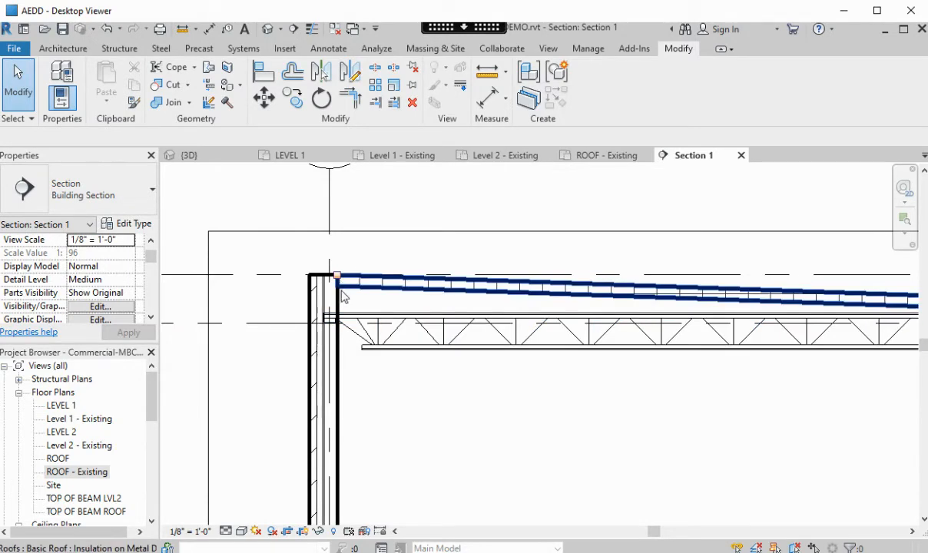
scroll(614, 431, down, 2)
middle_drag(627, 452, 213, 475)
scroll(672, 366, up, 3)
scroll(578, 352, down, 3)
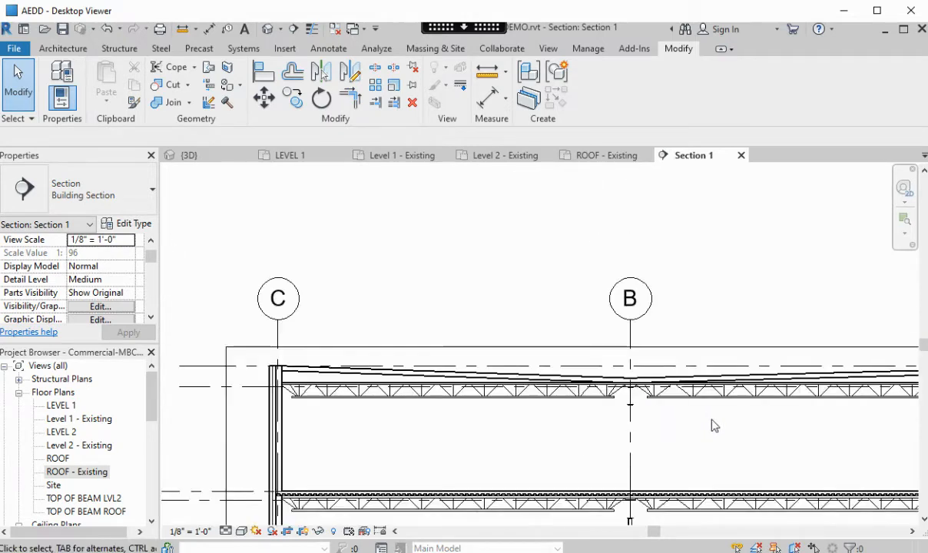
middle_drag(712, 425, 511, 423)
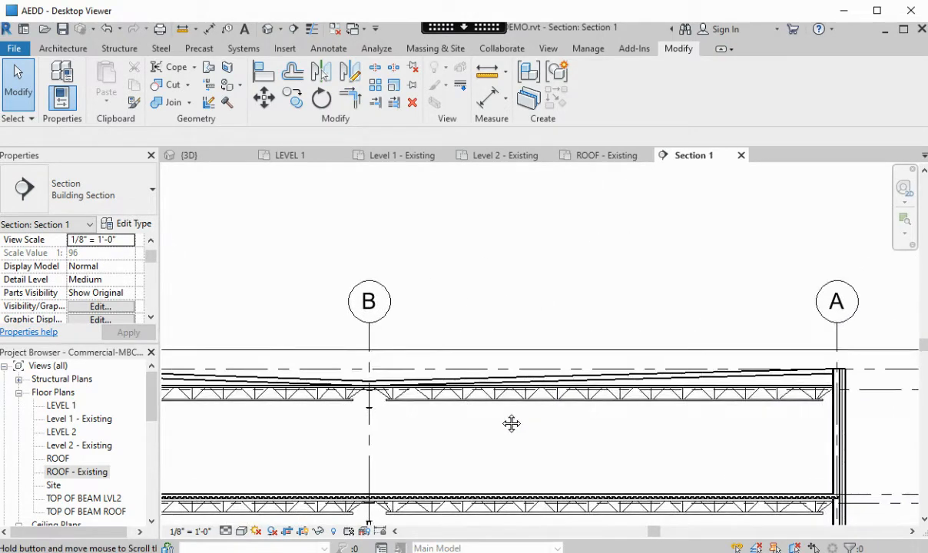
- Make the Thermal/Air insulation layer of the Insulation on Metal Deck - EPDM roof type variable in thickness
click(644, 379)
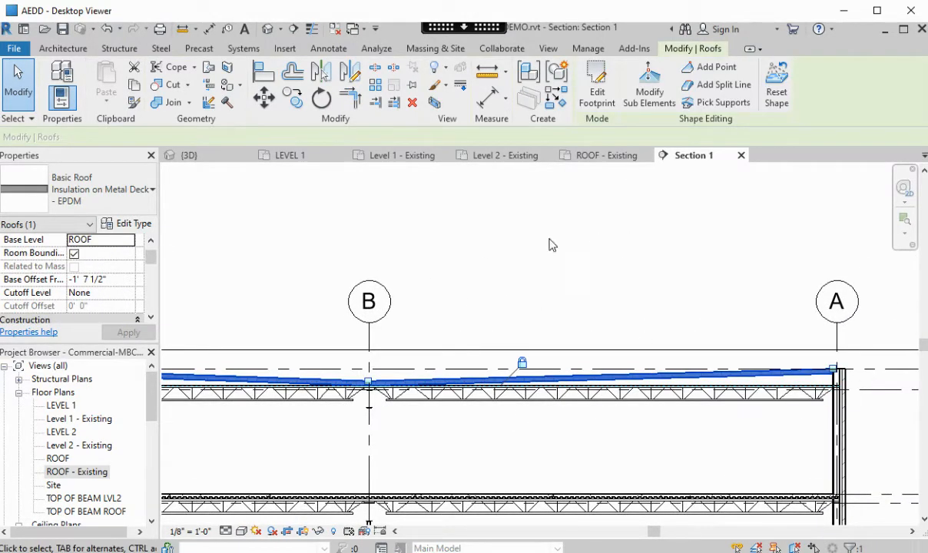
click(144, 227)
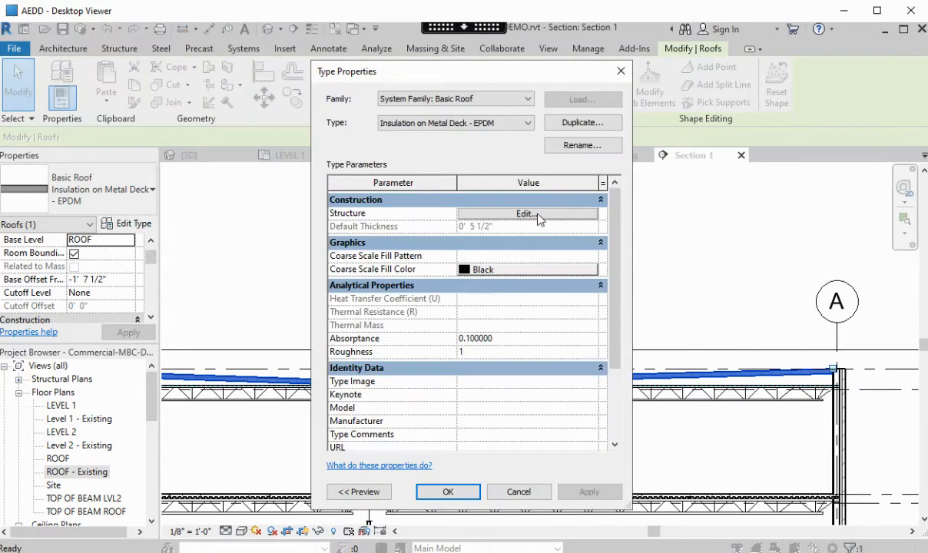
click(526, 214)
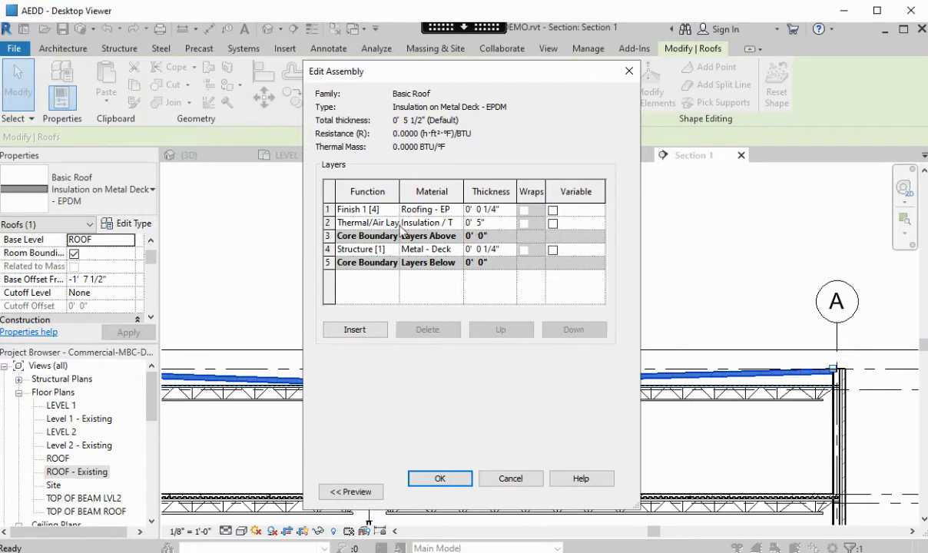
click(553, 224)
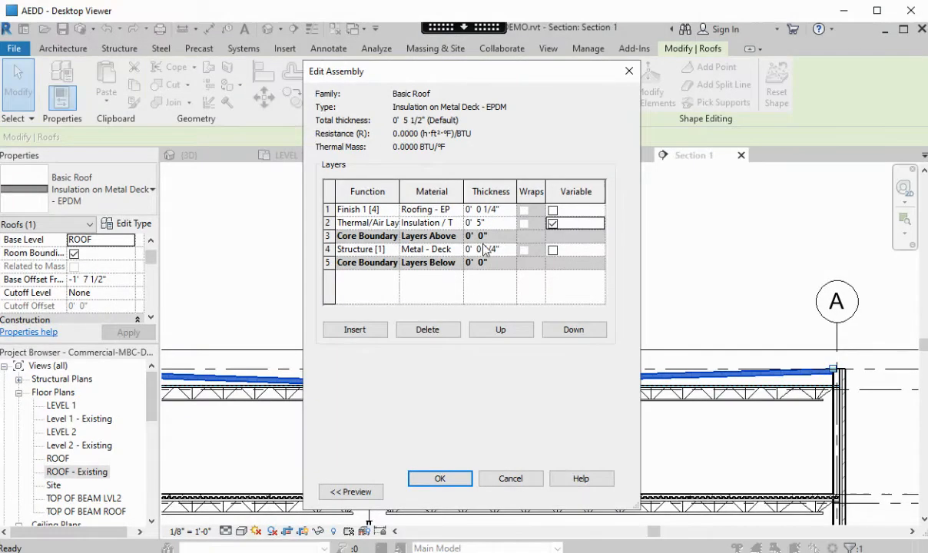
click(441, 478)
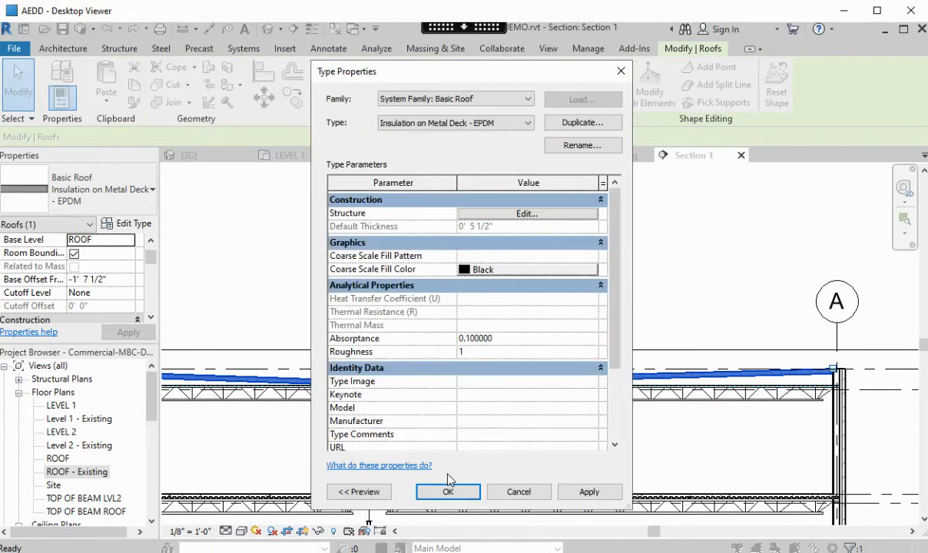
click(449, 491)
click(576, 423)
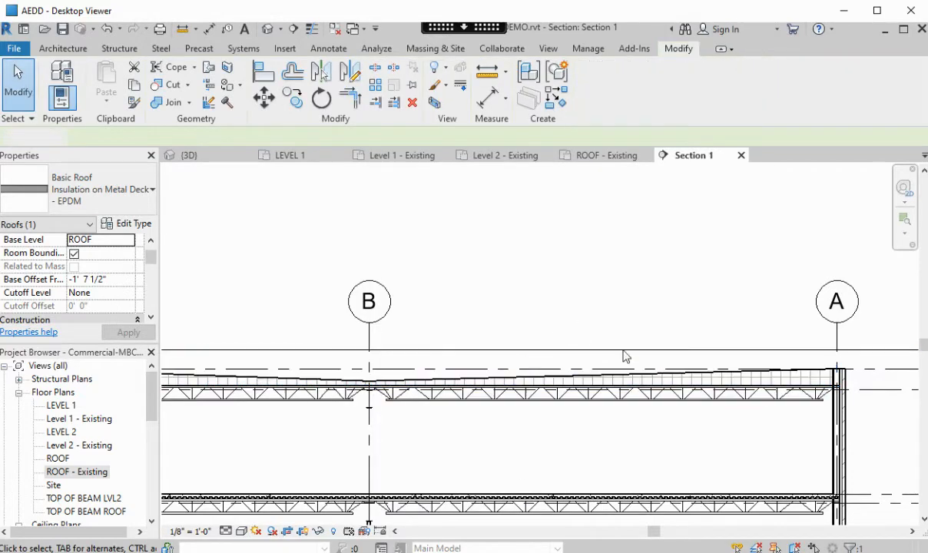
- Inspect the tapered insulation at grids A and B in section, and look over the ROOF - Existing plan
scroll(836, 429, up, 3)
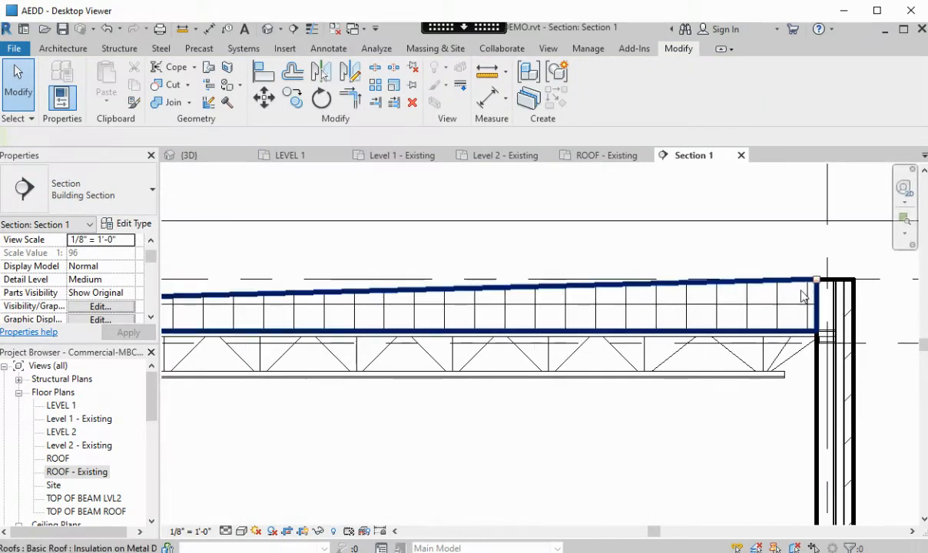
scroll(567, 346, down, 3)
middle_drag(517, 418, 648, 393)
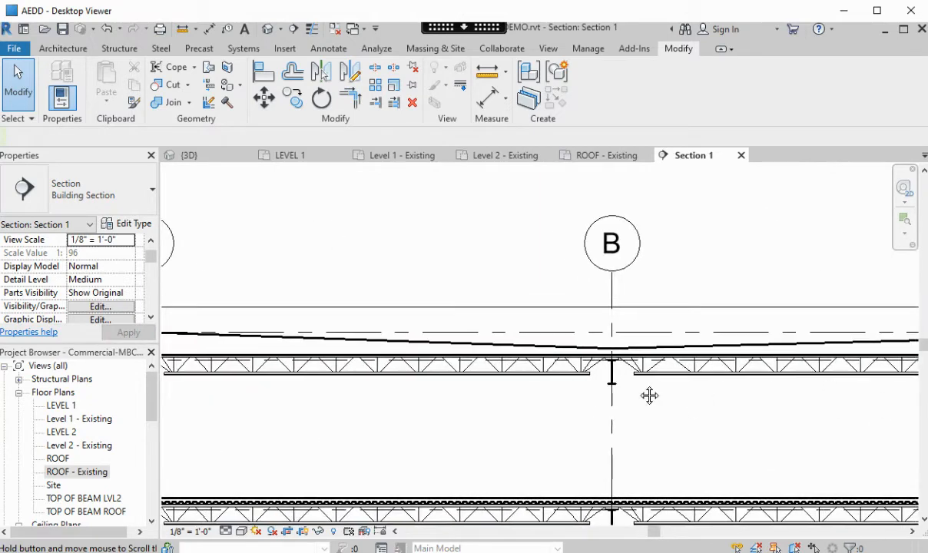
scroll(449, 419, down, 4)
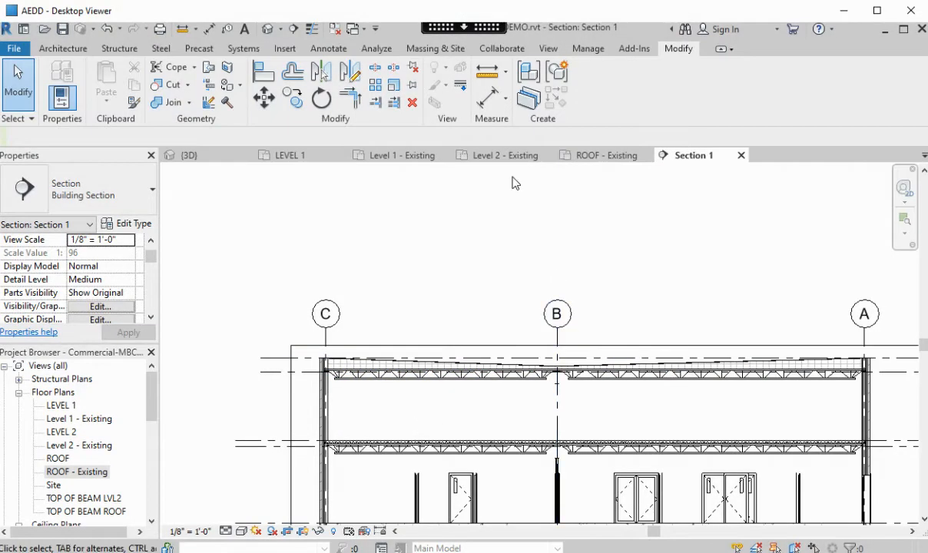
click(592, 156)
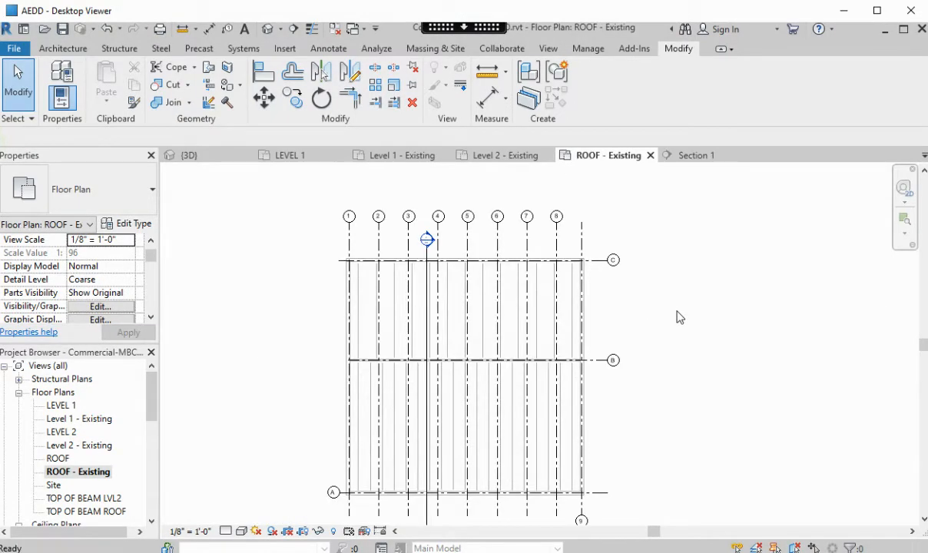
scroll(642, 361, down, 2)
middle_drag(607, 392, 709, 371)
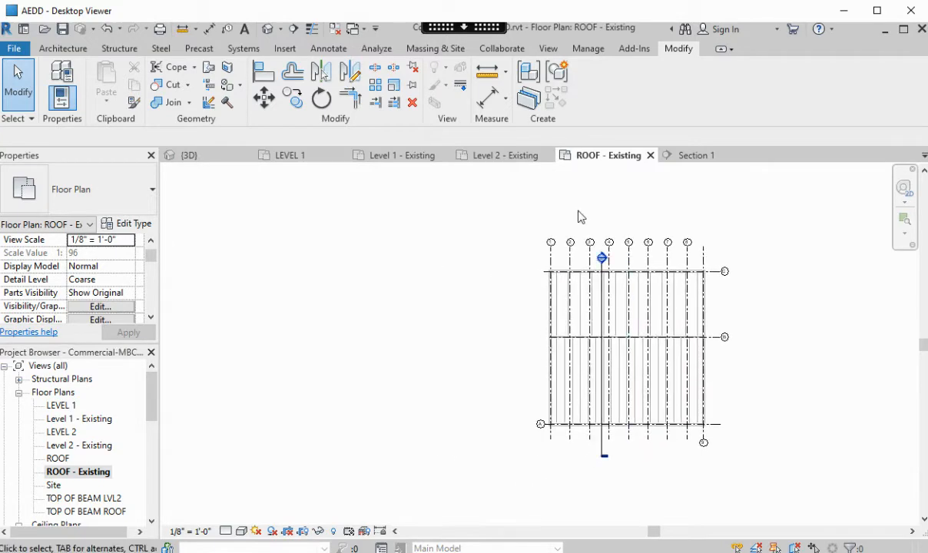
- Inspect the roof slopes, central split line and parapet edges from several sides in the 3D view
click(229, 156)
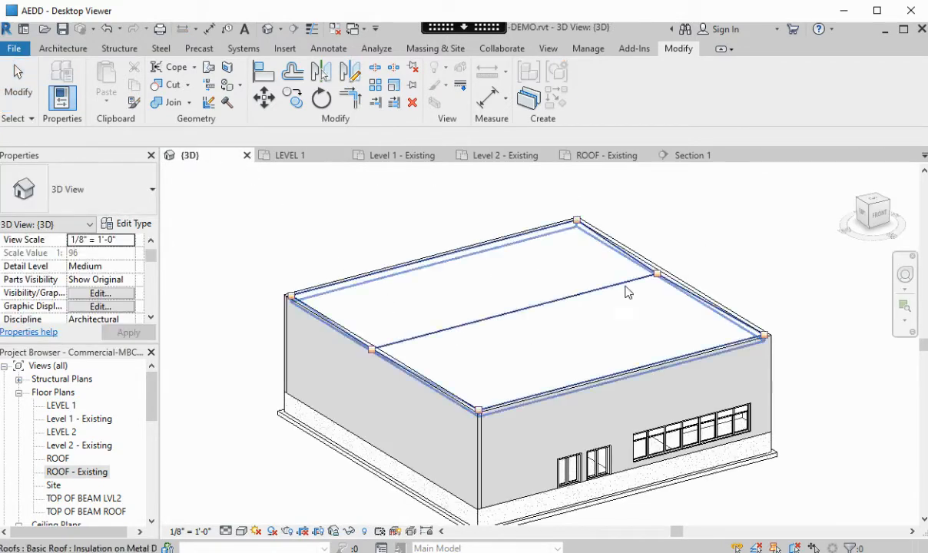
shift+middle_drag(411, 442, 491, 323)
click(478, 286)
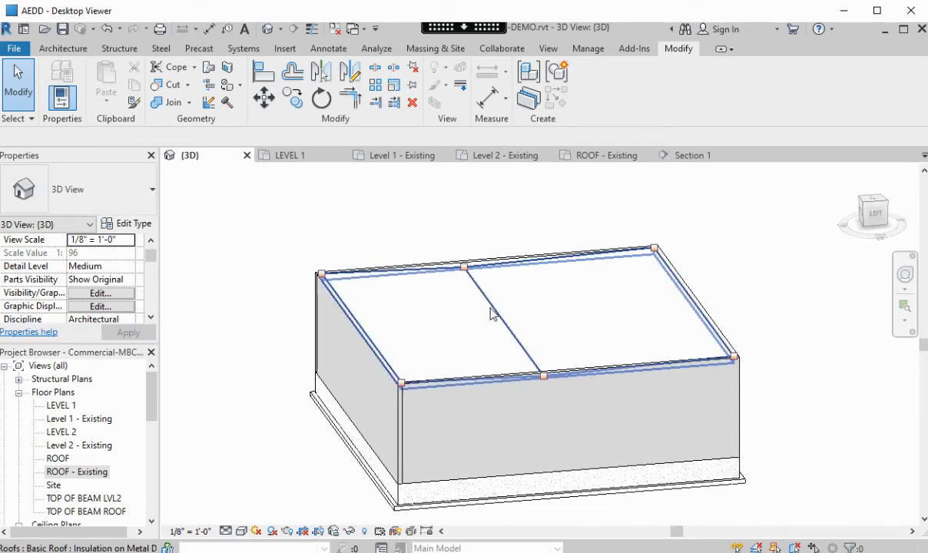
key(Escape)
shift+middle_drag(539, 427, 445, 475)
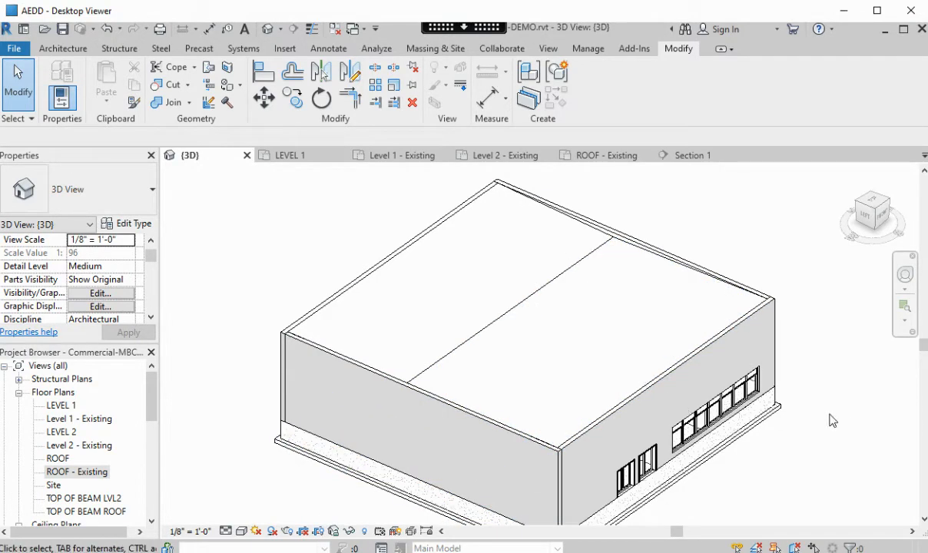
shift+middle_drag(756, 408, 705, 405)
scroll(519, 347, up, 3)
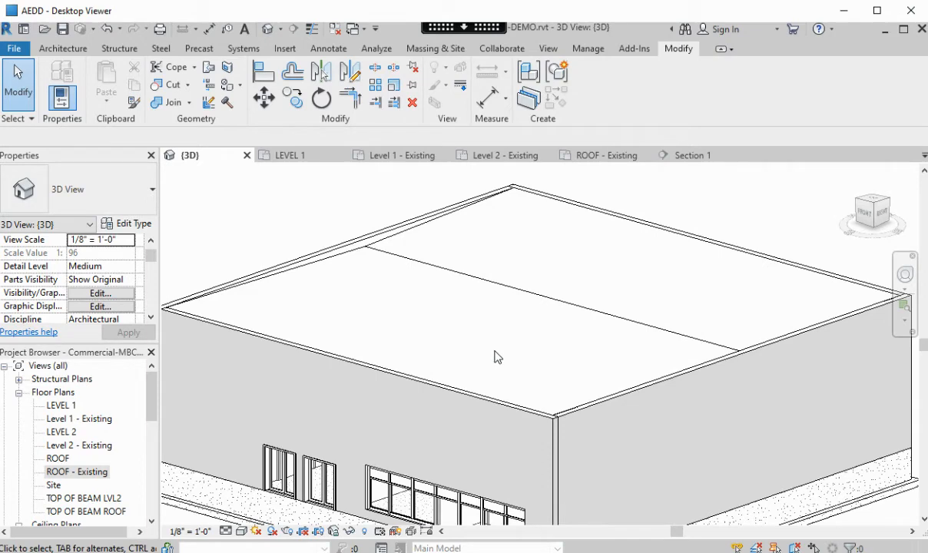
scroll(495, 357, down, 3)
shift+middle_drag(522, 385, 569, 295)
scroll(577, 366, down, 2)
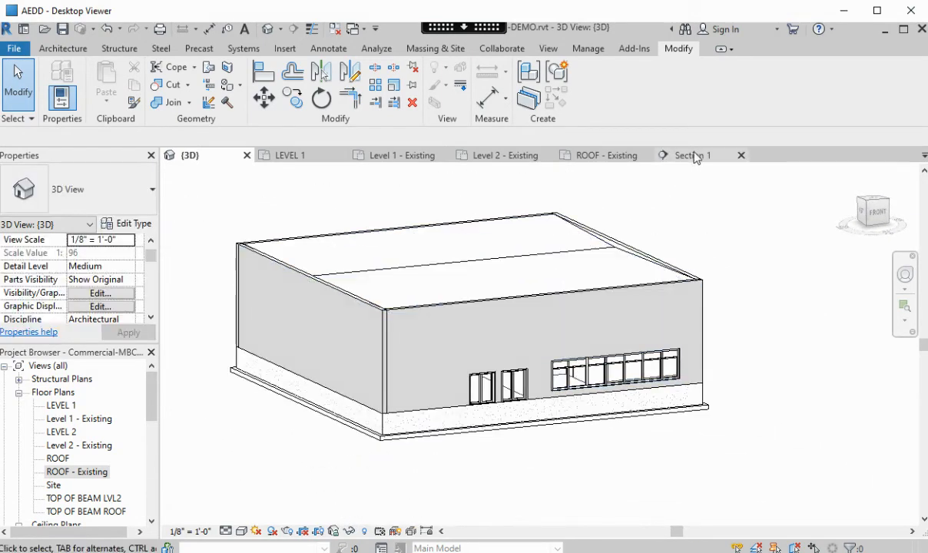
- Review the whole building in the Section 1 view, from the ROOF level down to LEVEL 1
click(695, 156)
scroll(688, 404, down, 1)
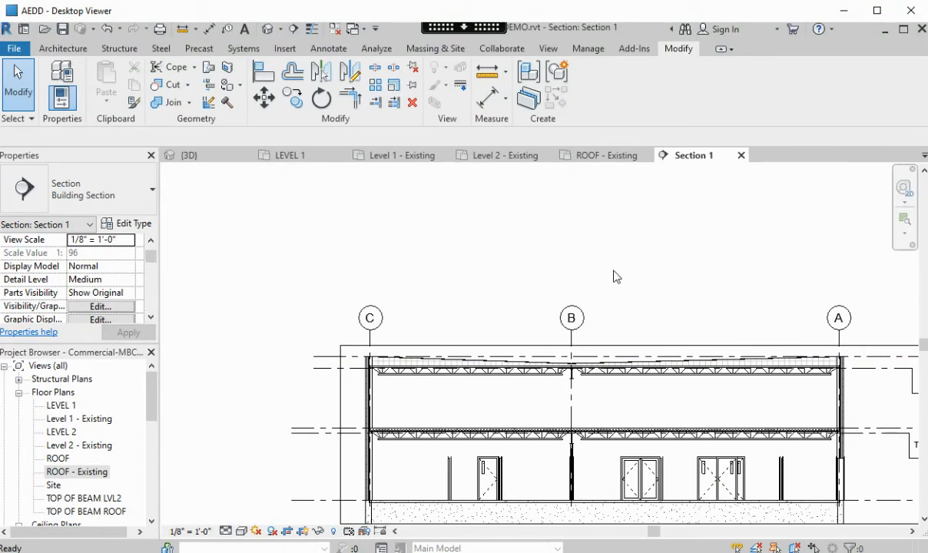
scroll(635, 378, down, 1)
scroll(636, 379, down, 1)
middle_drag(636, 379, 513, 315)
scroll(501, 334, up, 3)
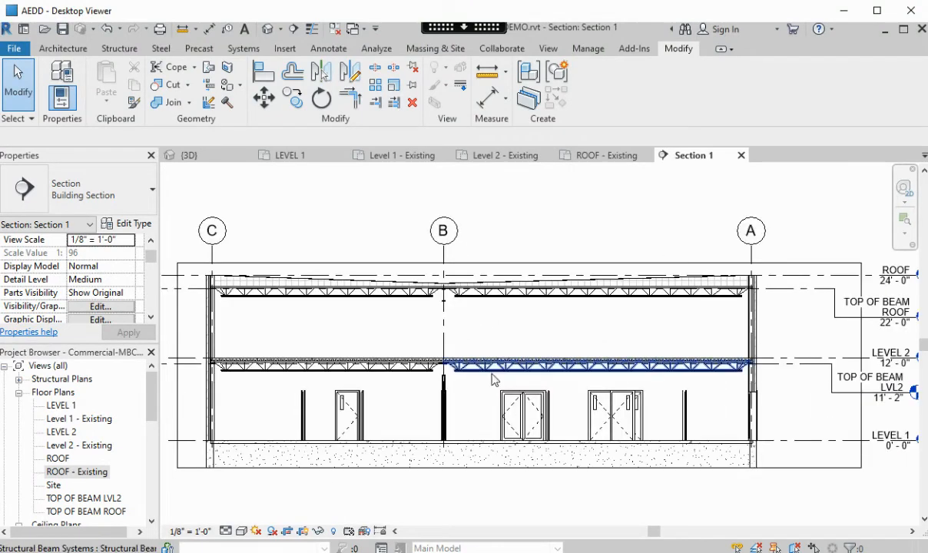